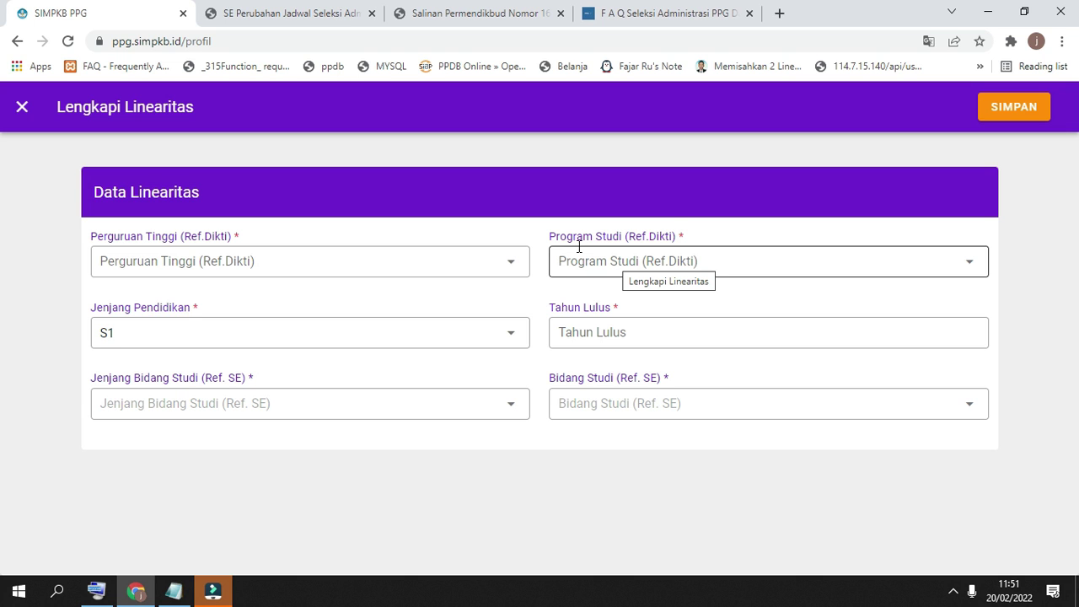
Reload the SE Perubahan Jadwal letter, highlight its date of 11 Februari 2022, and open the Permendikbud Nomor 16 Tahun 2019 document
{"action": "left_click", "coordinate": [291, 13]}
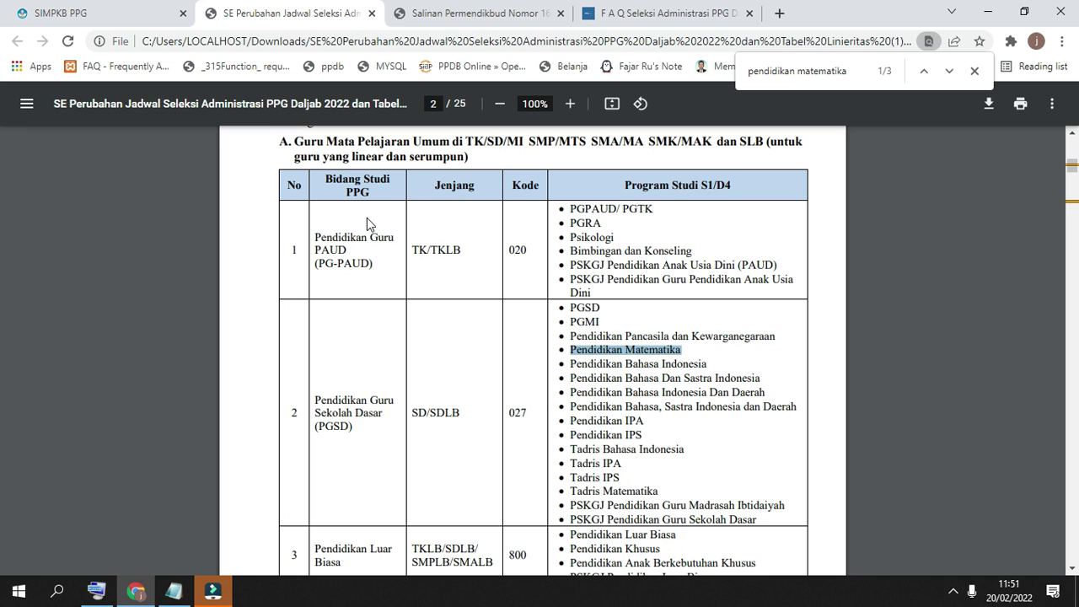
{"action": "key", "text": "F5"}
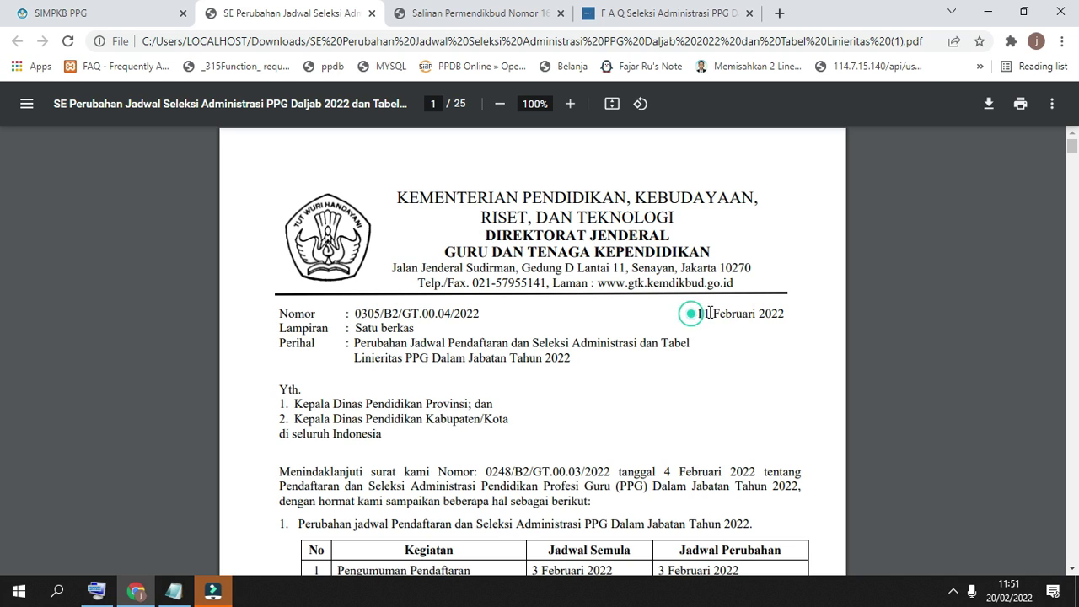
{"action": "left_click_drag", "start_coordinate": [698, 314], "coordinate": [804, 310]}
{"action": "left_click", "coordinate": [746, 327]}
{"action": "left_click", "coordinate": [479, 10]}
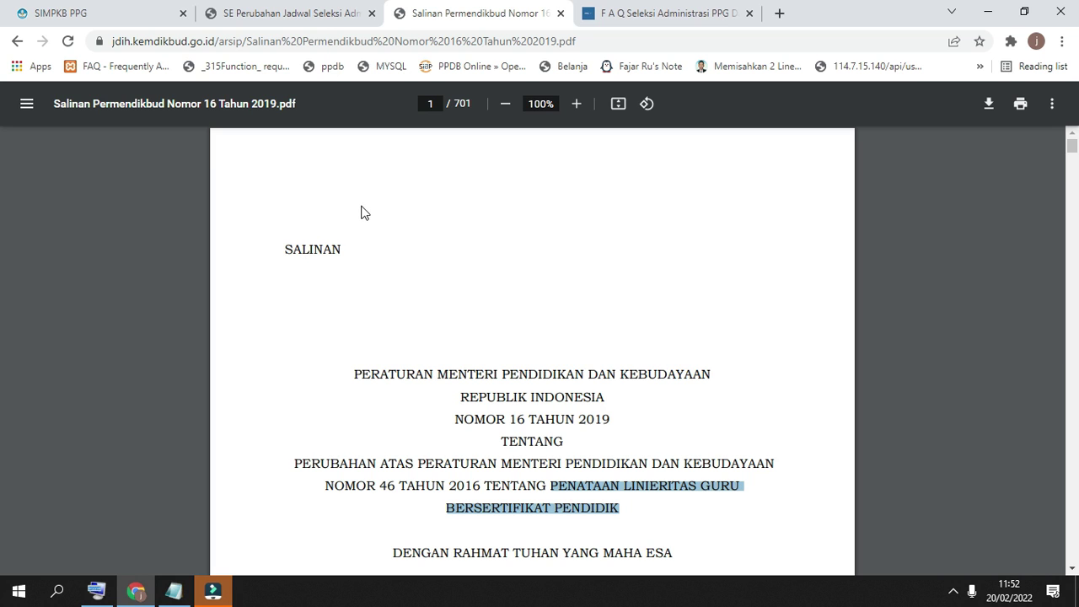
Fill in the linearity form with Universitas Negeri Malang, Program Studi Pendidikan Matematika and Tahun Lulus 2010
{"action": "left_click", "coordinate": [88, 16]}
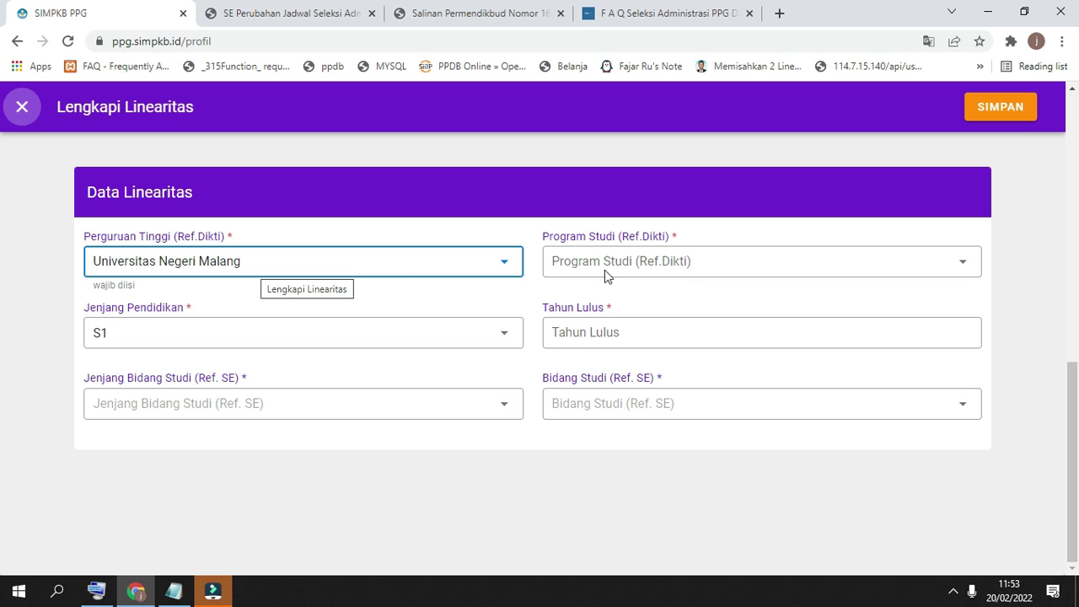
{"action": "left_click", "coordinate": [693, 257]}
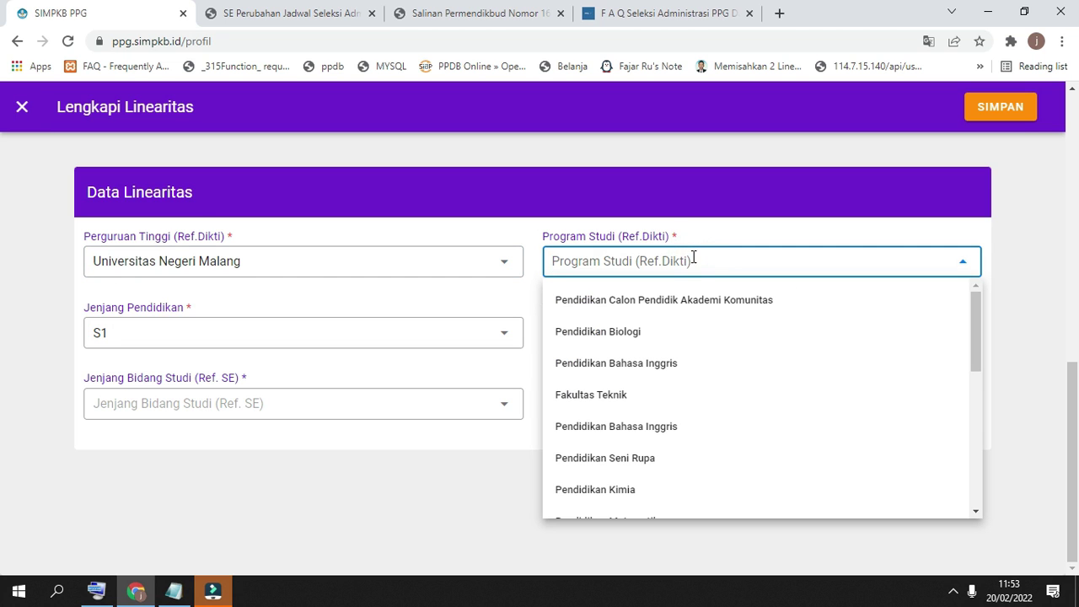
{"action": "type", "text": "pendidikan mat"}
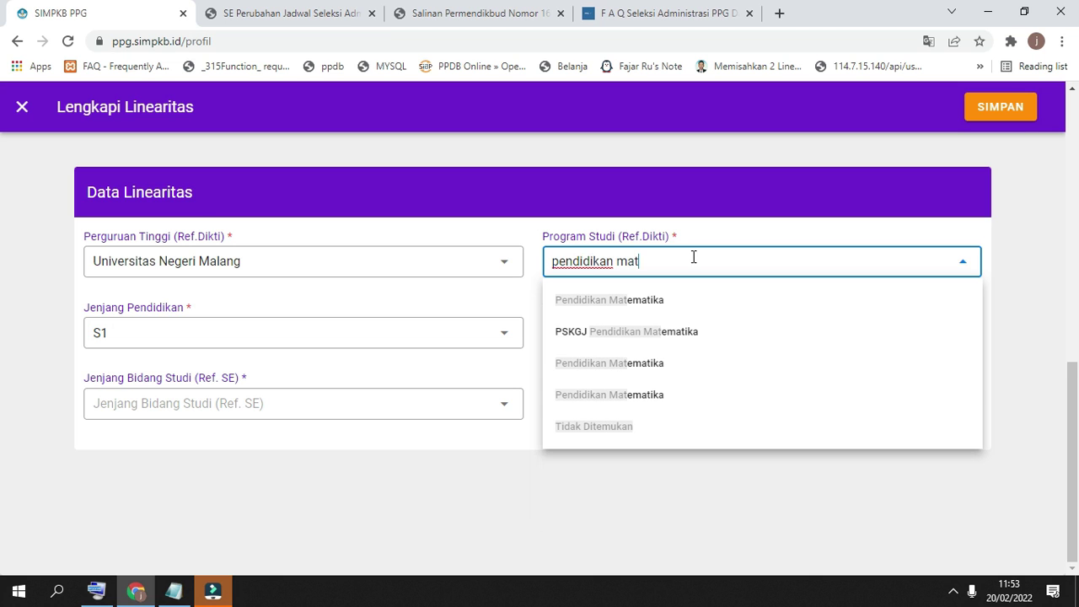
{"action": "left_click", "coordinate": [626, 300]}
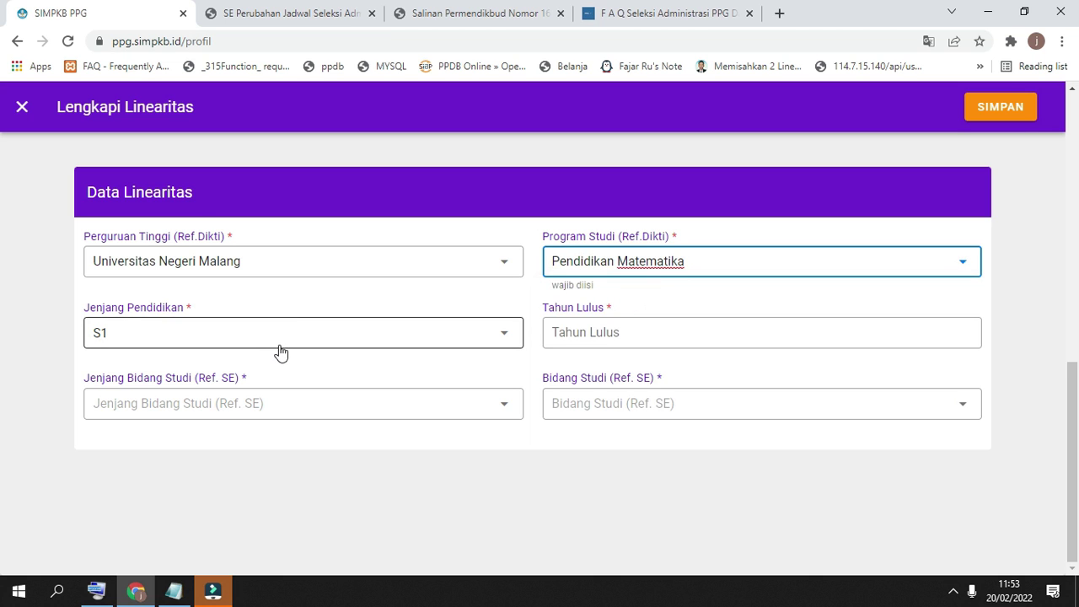
{"action": "left_click", "coordinate": [565, 335]}
{"action": "left_click", "coordinate": [577, 363]}
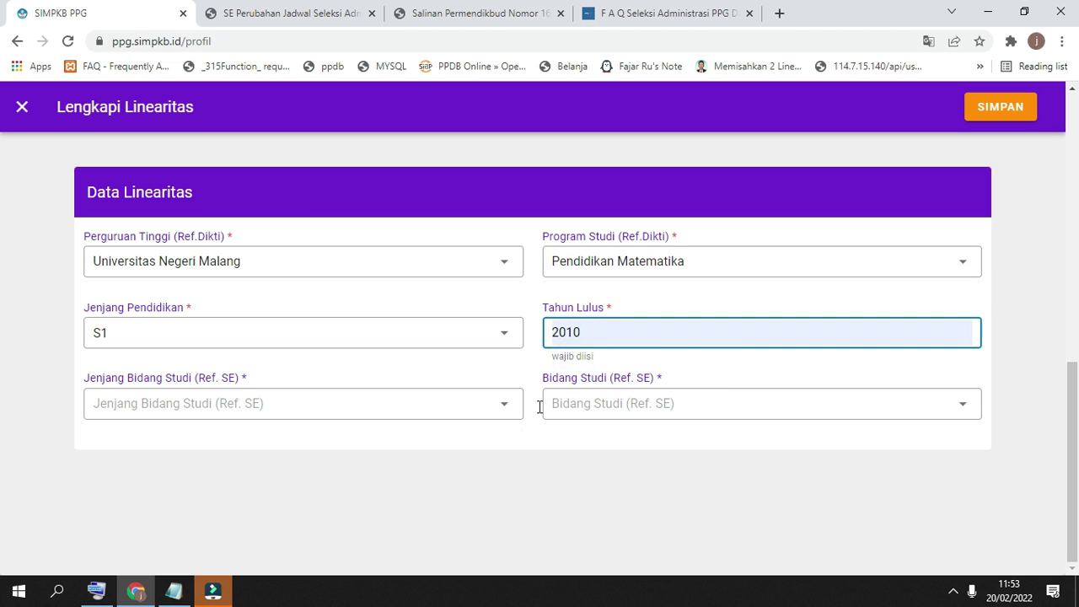
{"action": "left_click", "coordinate": [494, 494]}
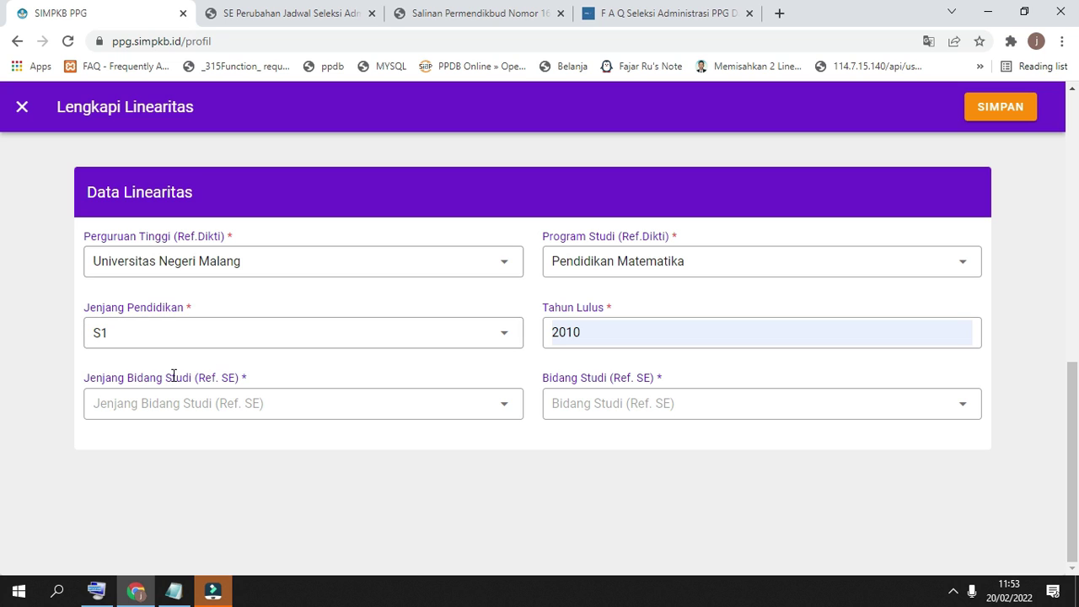
Highlight "Ref. SE" in the Jenjang Bidang Studi label and view the SE letter it refers to
{"action": "left_click_drag", "start_coordinate": [198, 377], "coordinate": [235, 376]}
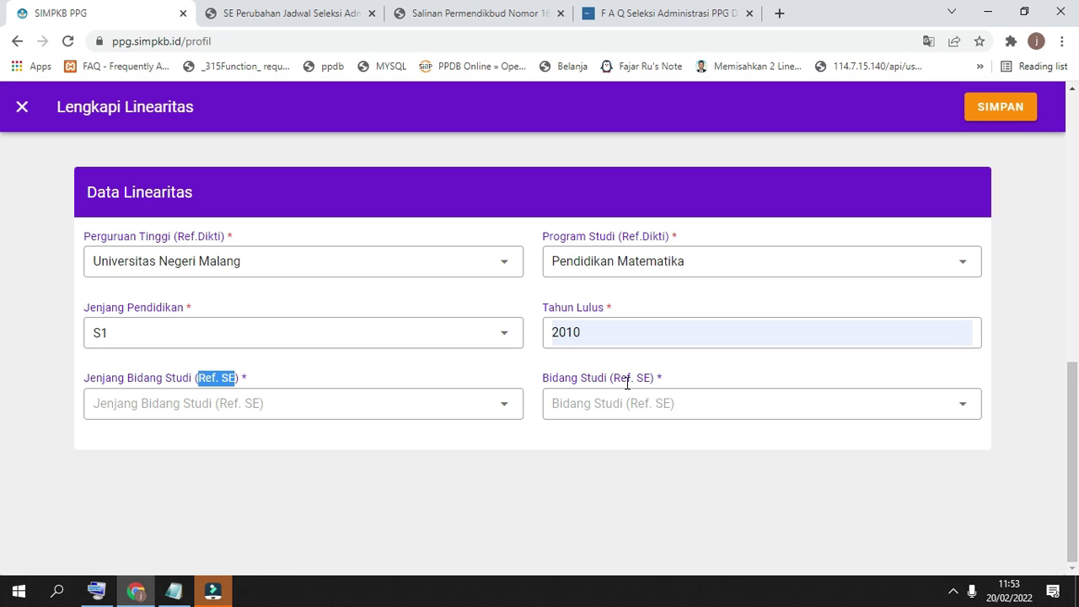
{"action": "left_click", "coordinate": [459, 371]}
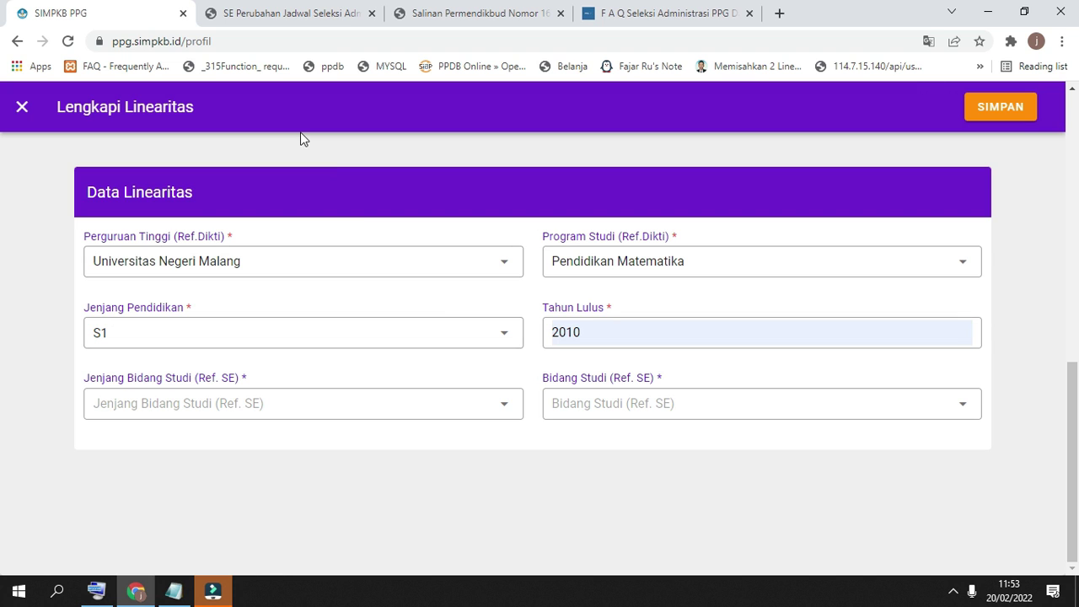
{"action": "left_click", "coordinate": [272, 12]}
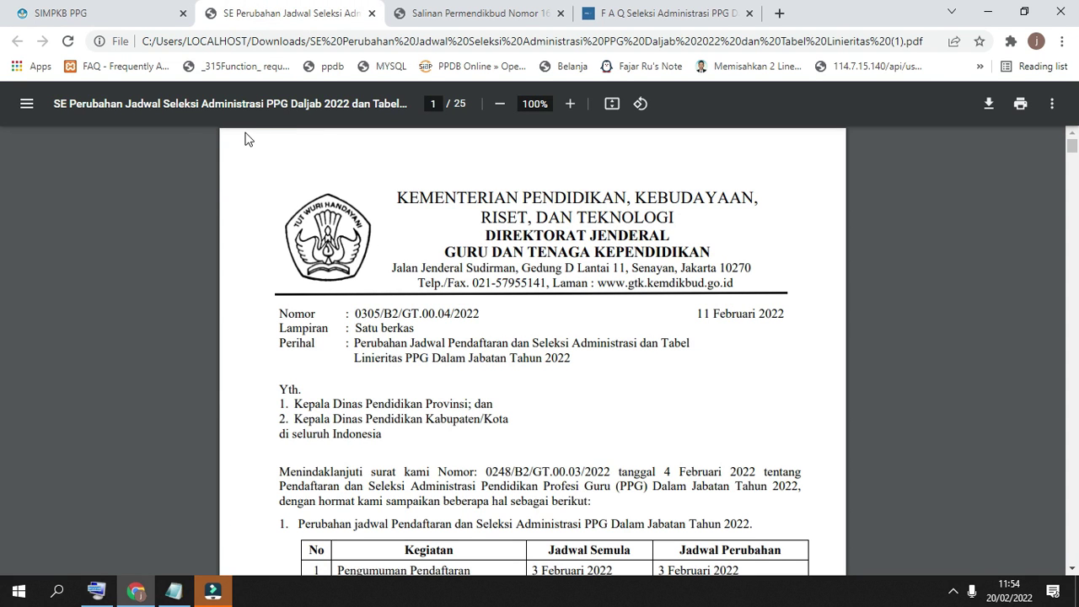
{"action": "left_click", "coordinate": [101, 13]}
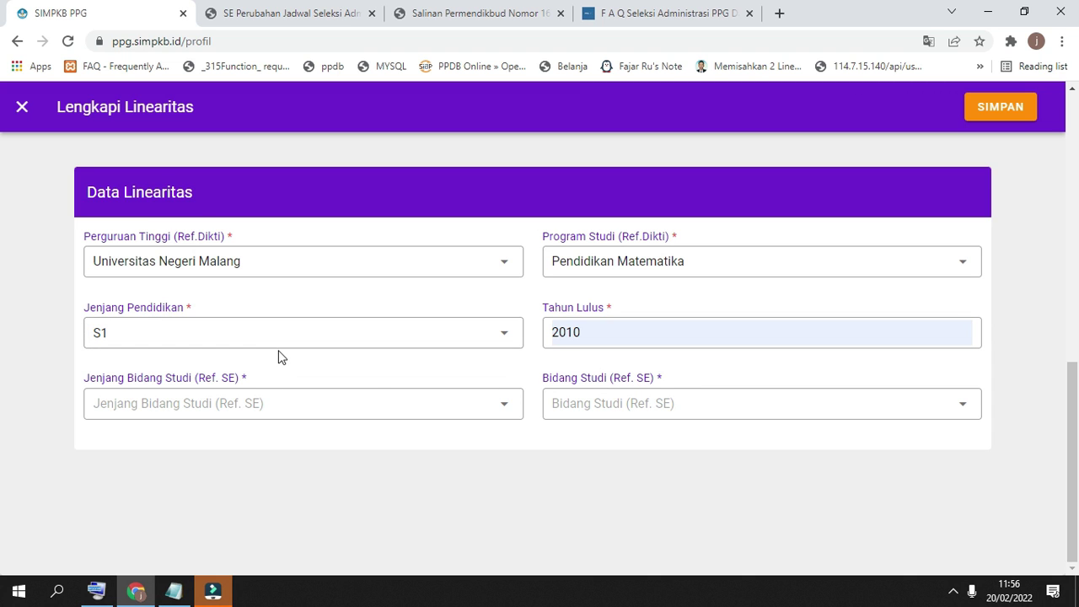
Search the SE letter for "pendidikan matematika" and compare the matching linearity table row with the form
{"action": "left_click", "coordinate": [286, 12]}
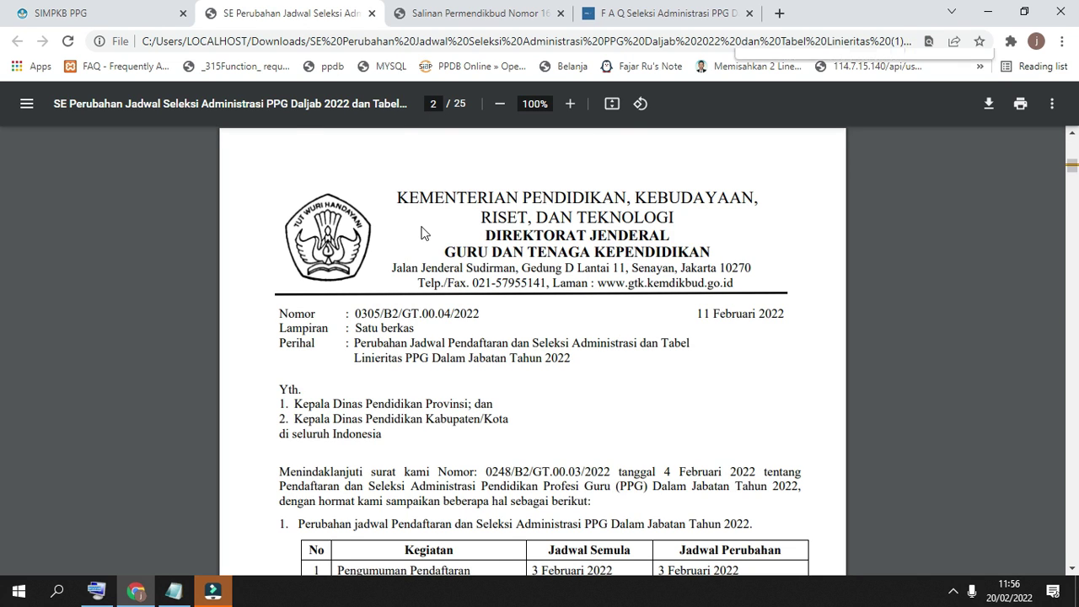
{"action": "key", "text": "ctrl+f"}
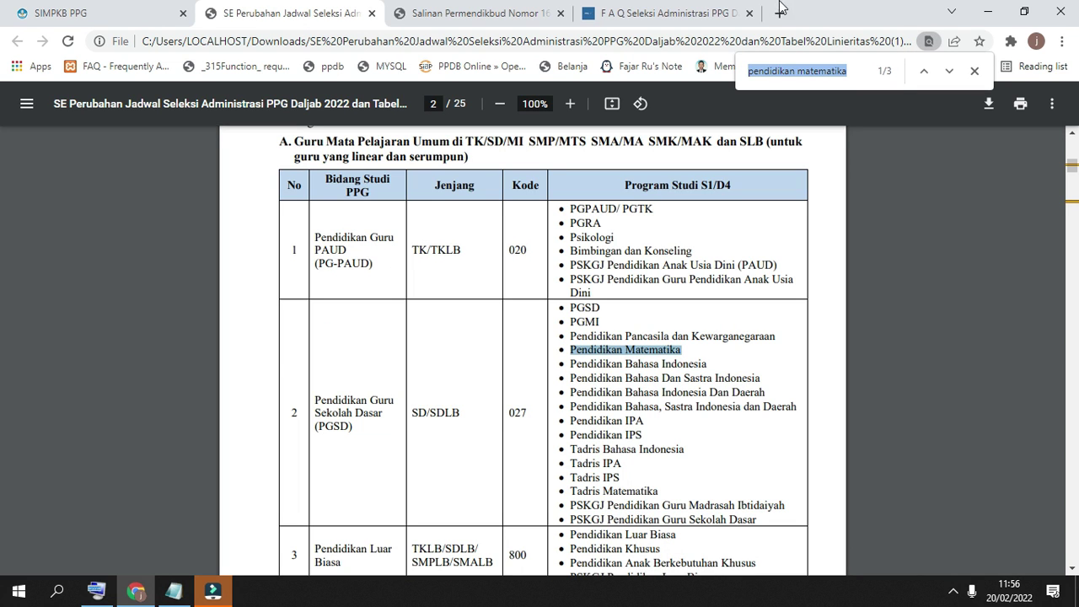
{"action": "left_click", "coordinate": [865, 67]}
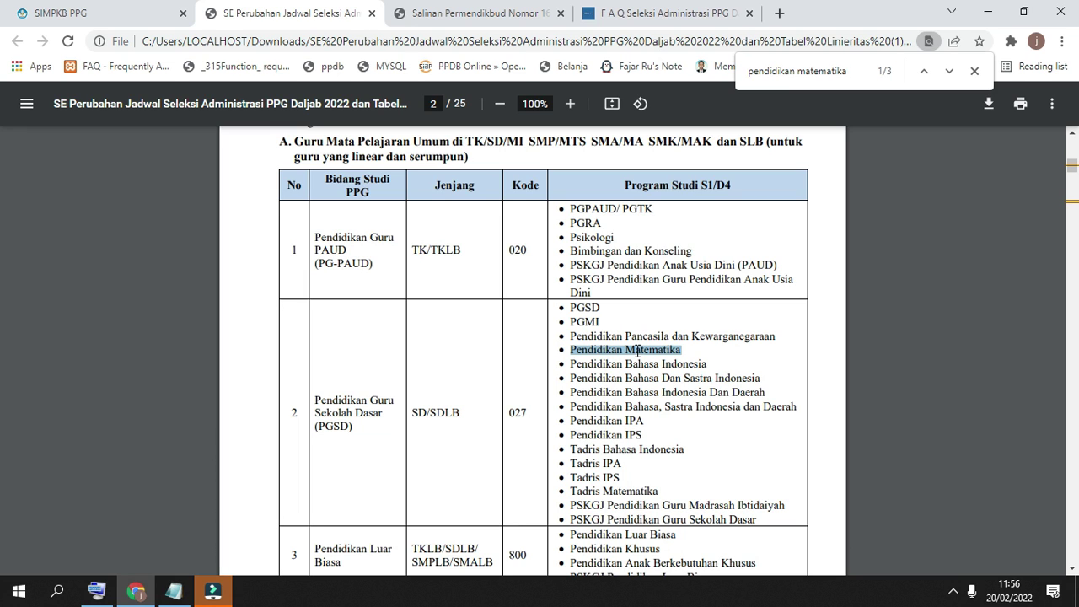
{"action": "left_click", "coordinate": [135, 14]}
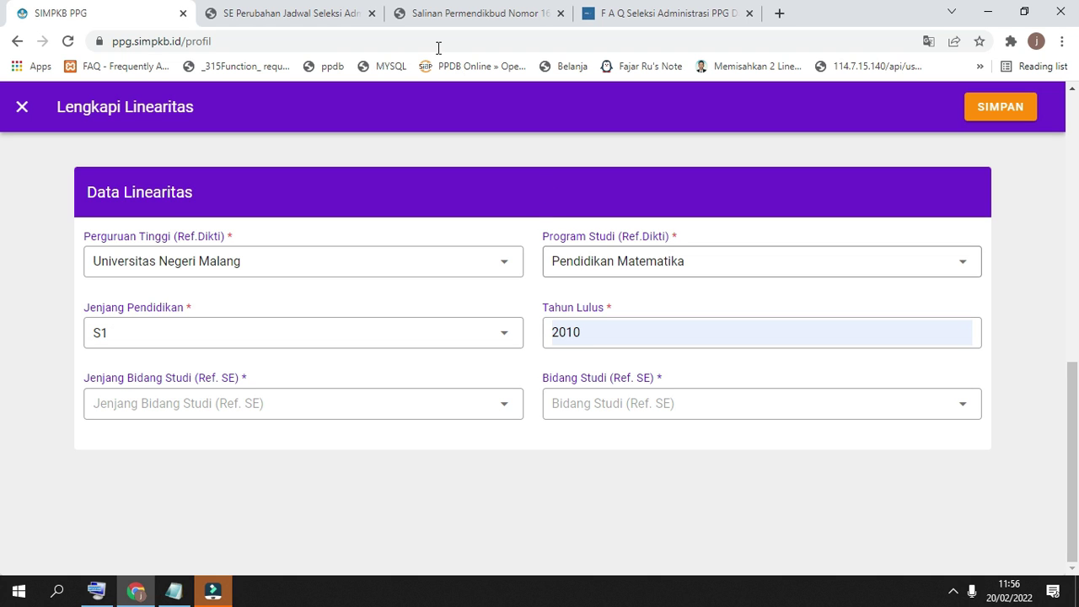
{"action": "left_click", "coordinate": [324, 23]}
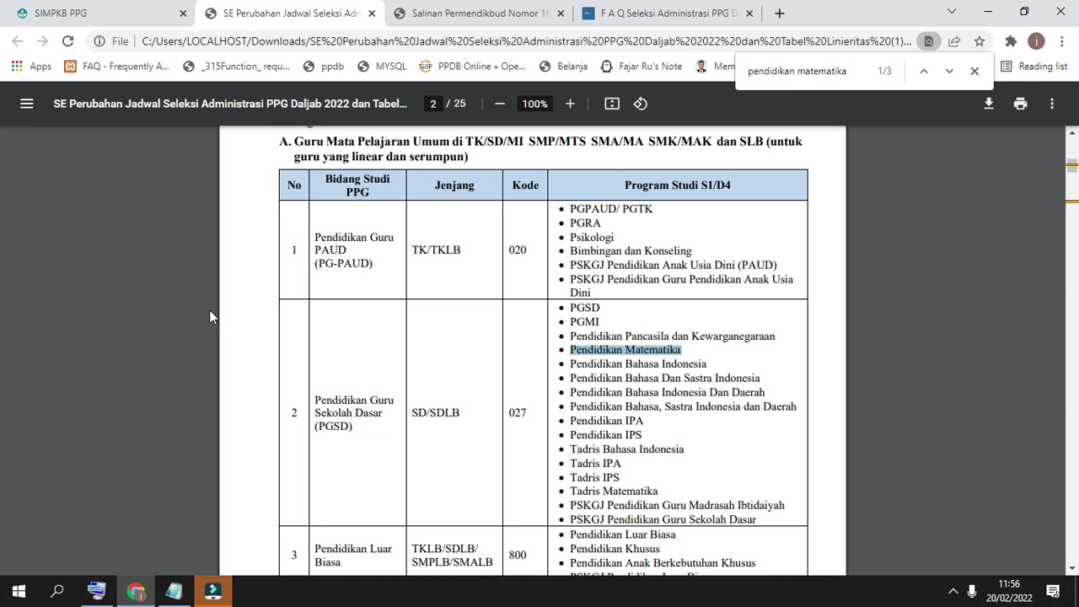
In the linearity form, set Jenjang Bidang Studi to SD and Bidang Studi to PGSD
{"action": "left_click", "coordinate": [109, 13]}
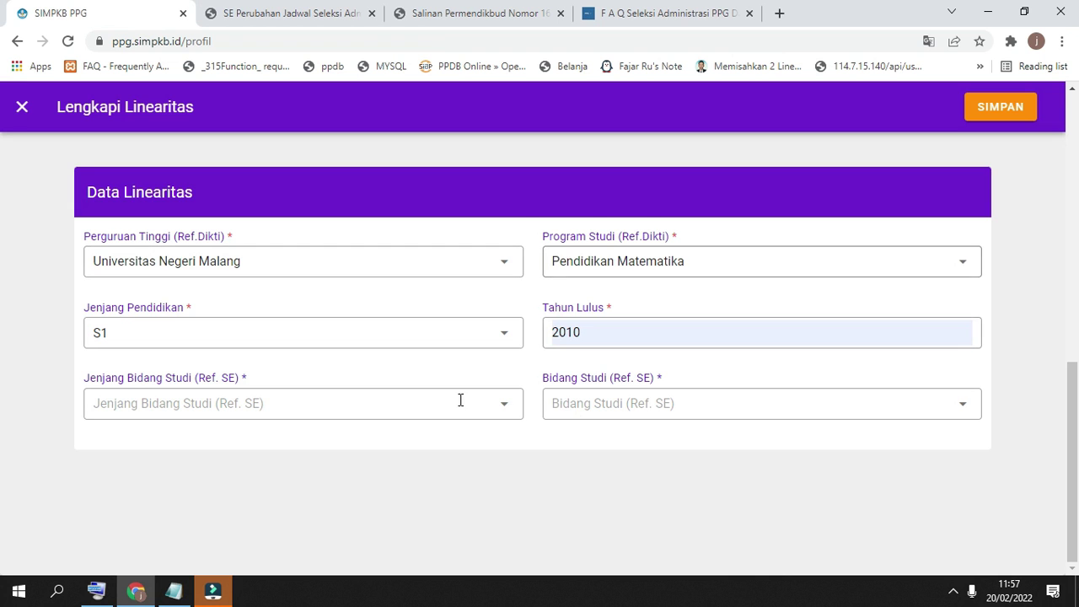
{"action": "left_click", "coordinate": [430, 415]}
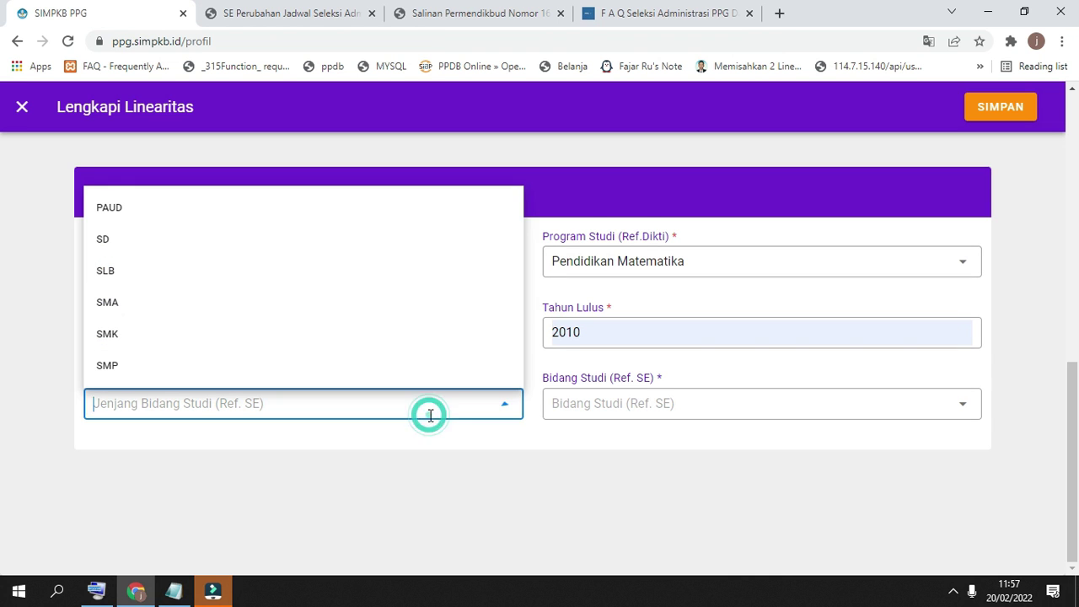
{"action": "left_click", "coordinate": [145, 246]}
{"action": "left_click", "coordinate": [579, 401]}
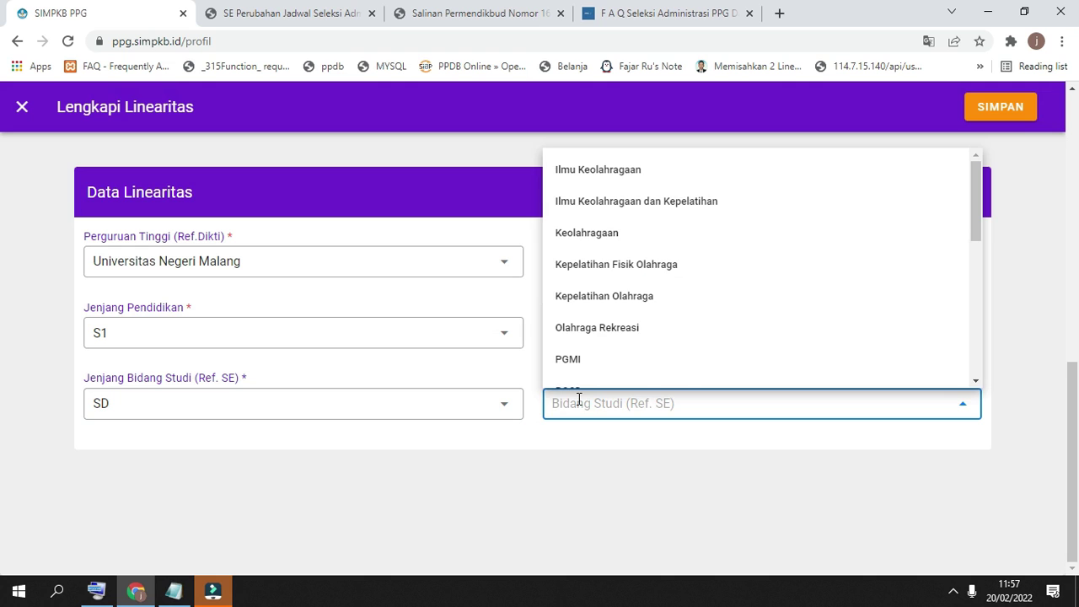
{"action": "type", "text": "pgsd"}
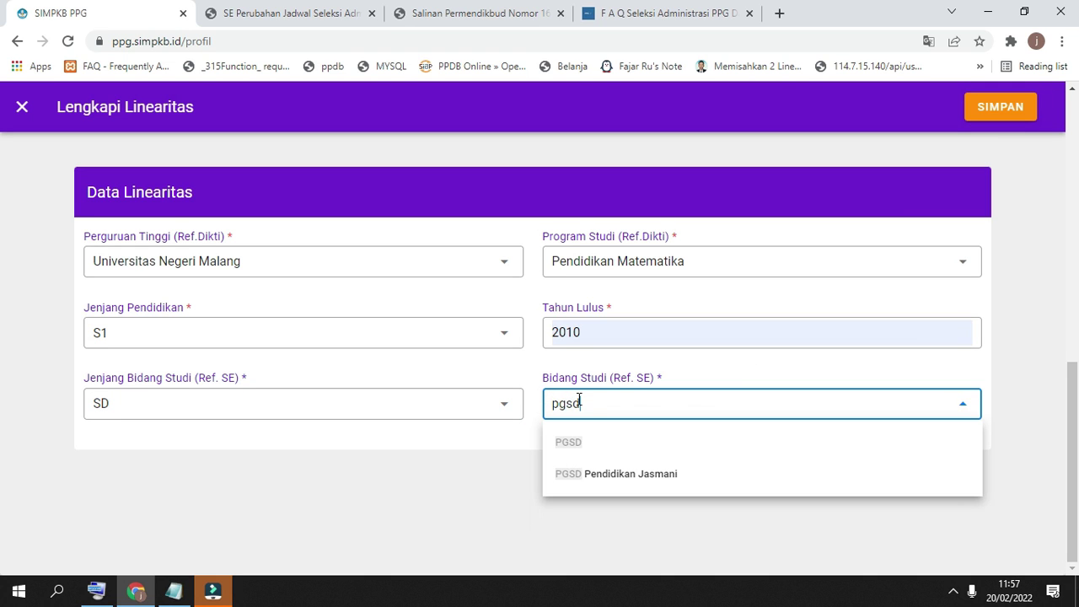
{"action": "key", "text": "Return"}
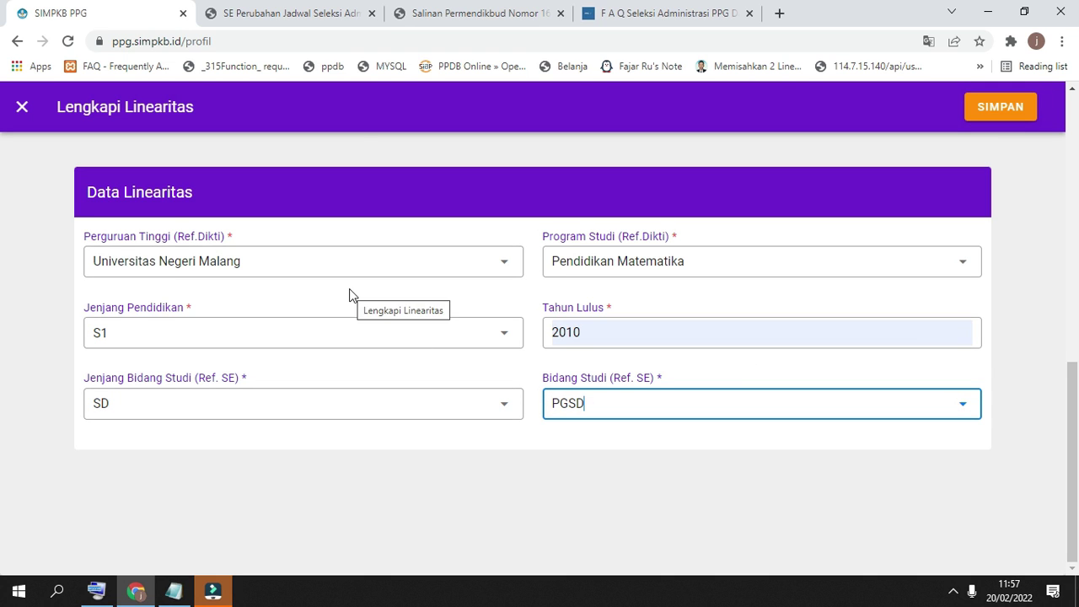
Find the next "pendidikan matematika" match in the SE letter and accordingly set Jenjang Bidang Studi to SMP and Bidang Studi to Matematika
{"action": "left_click", "coordinate": [308, 18]}
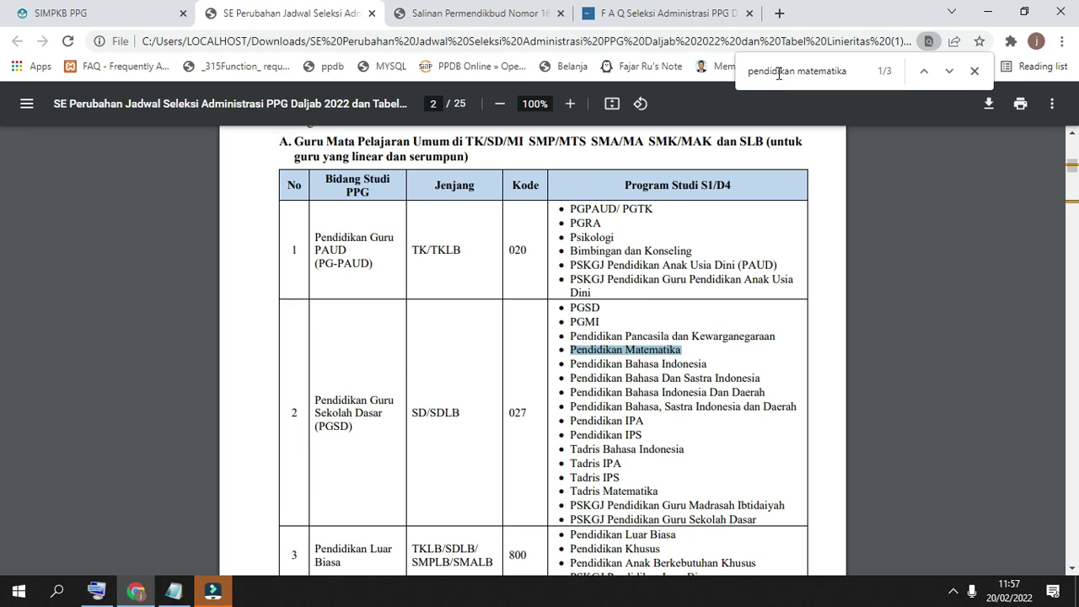
{"action": "key", "text": "Return"}
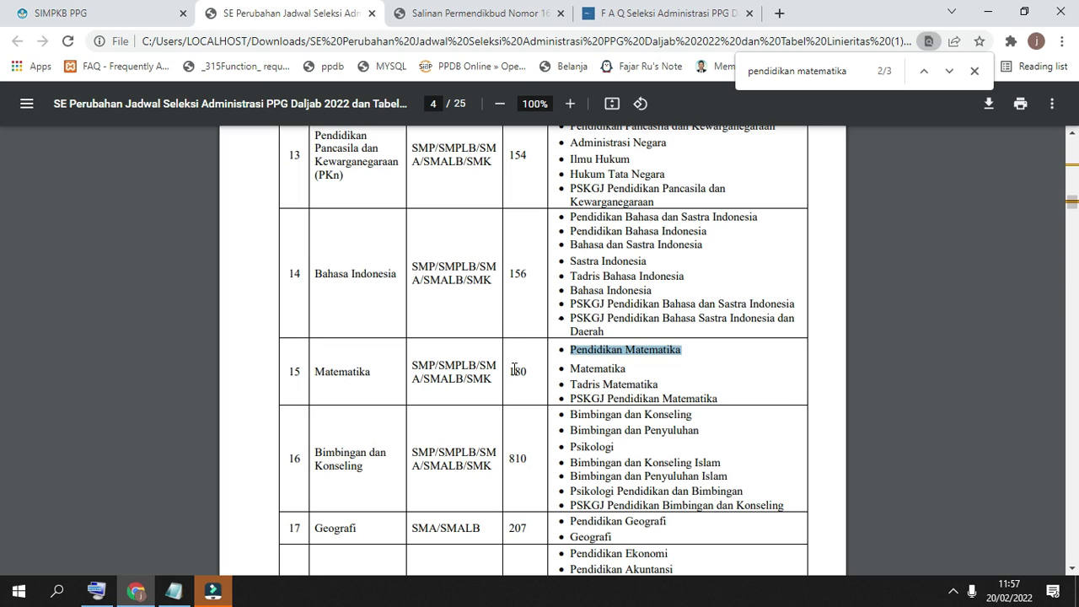
{"action": "key", "text": "ctrl+shift+Tab"}
{"action": "left_click", "coordinate": [508, 403]}
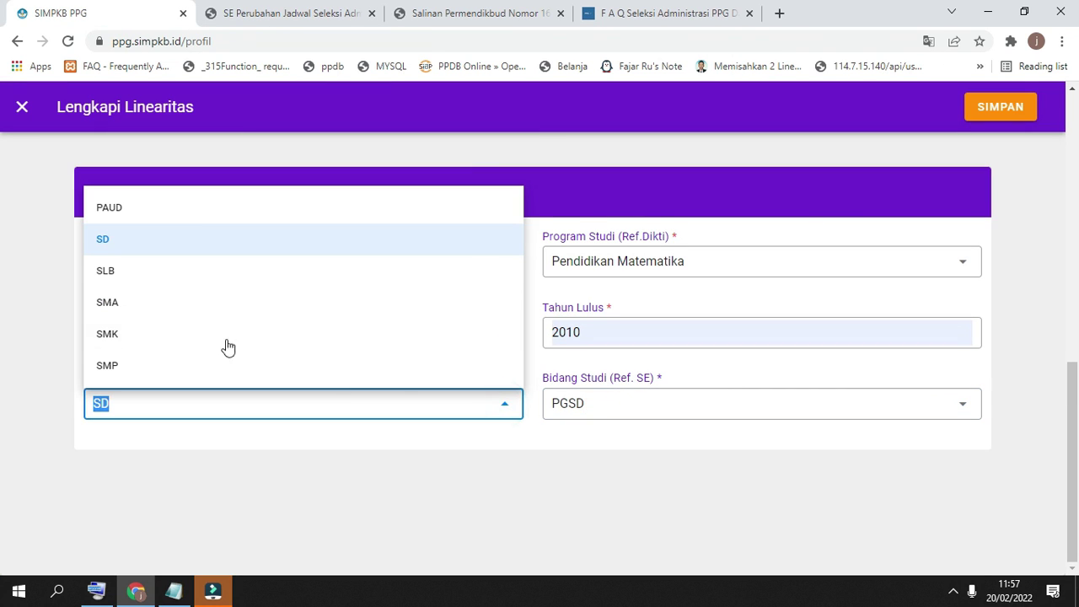
{"action": "left_click", "coordinate": [142, 371]}
{"action": "left_click", "coordinate": [561, 403]}
{"action": "type", "text": "mate"}
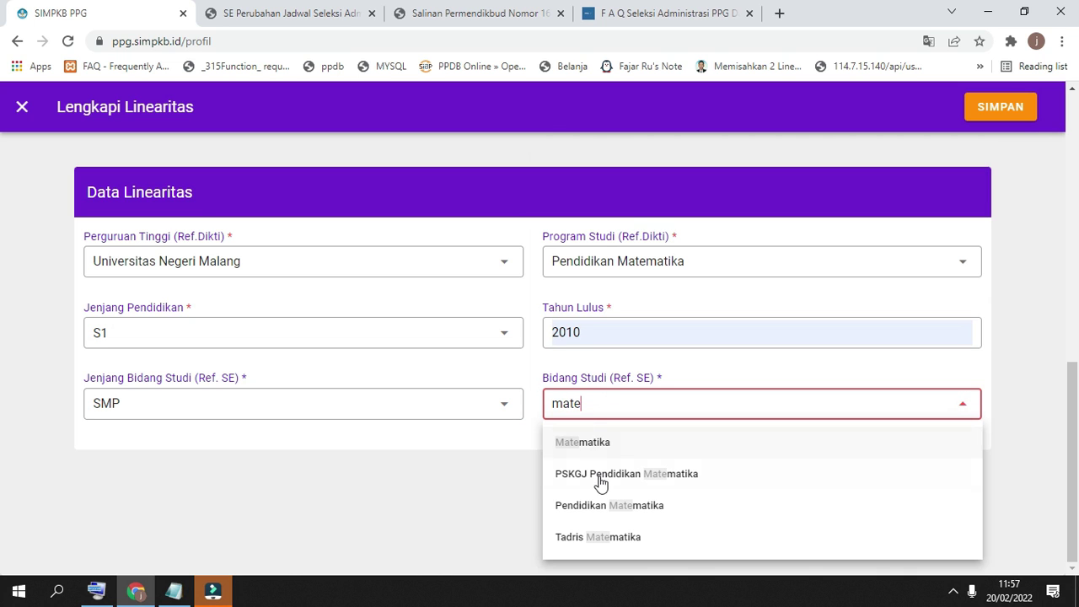
{"action": "left_click", "coordinate": [607, 444]}
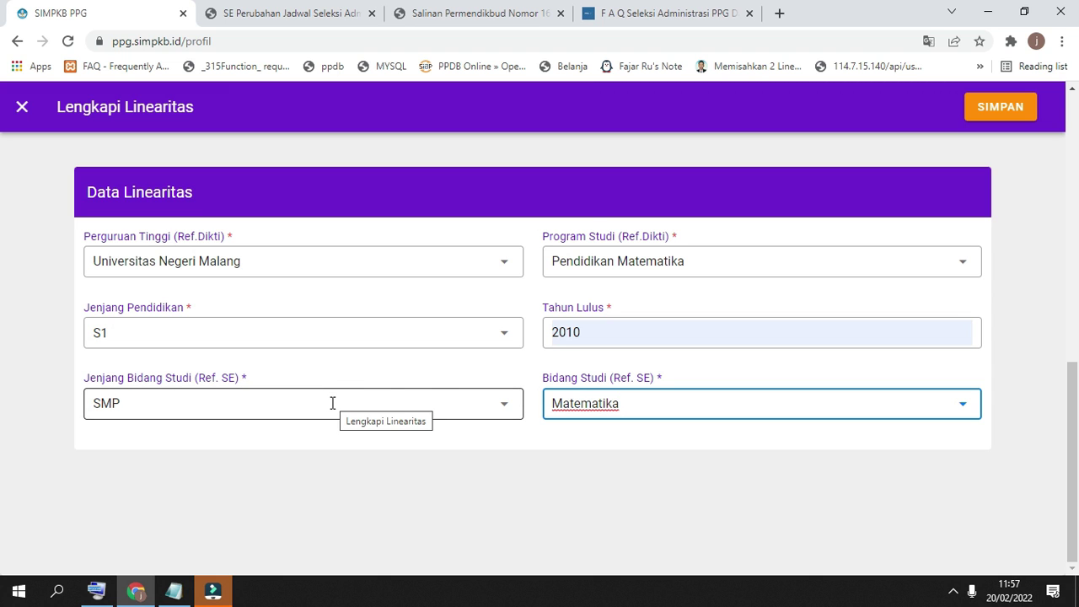
Read the PPG FAQ answer on choosing Sejarah or IPS and return to the linearity form
{"action": "left_click", "coordinate": [634, 16]}
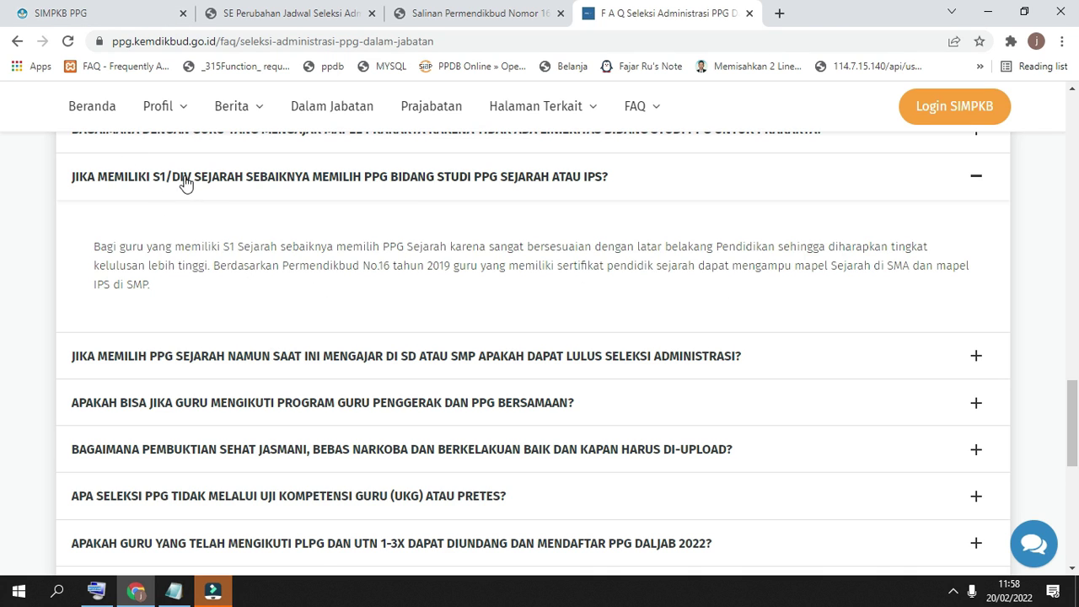
{"action": "left_click", "coordinate": [129, 18]}
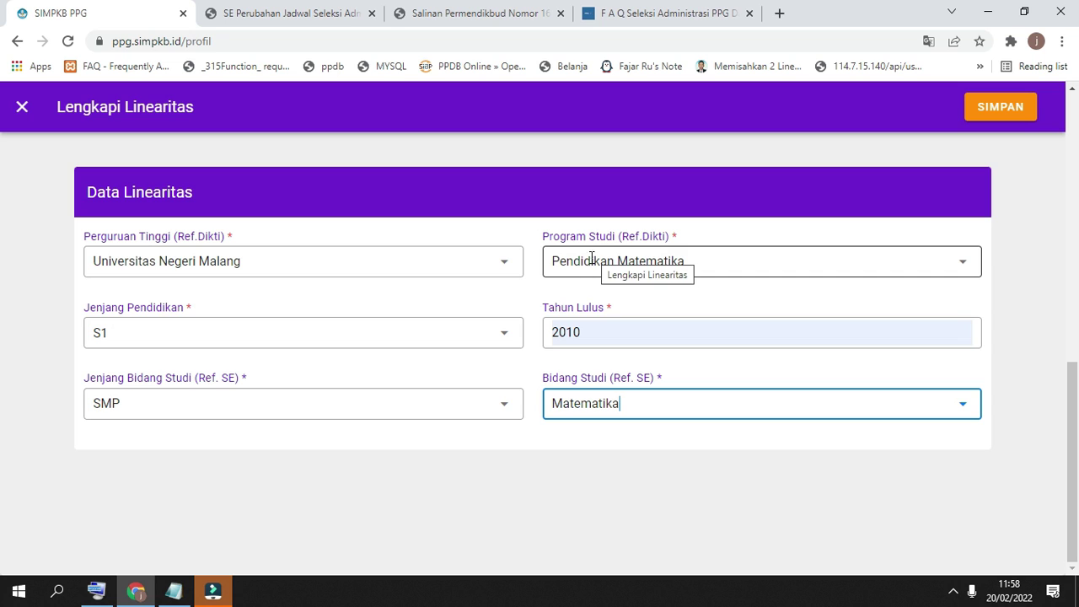
{"action": "left_click", "coordinate": [483, 451]}
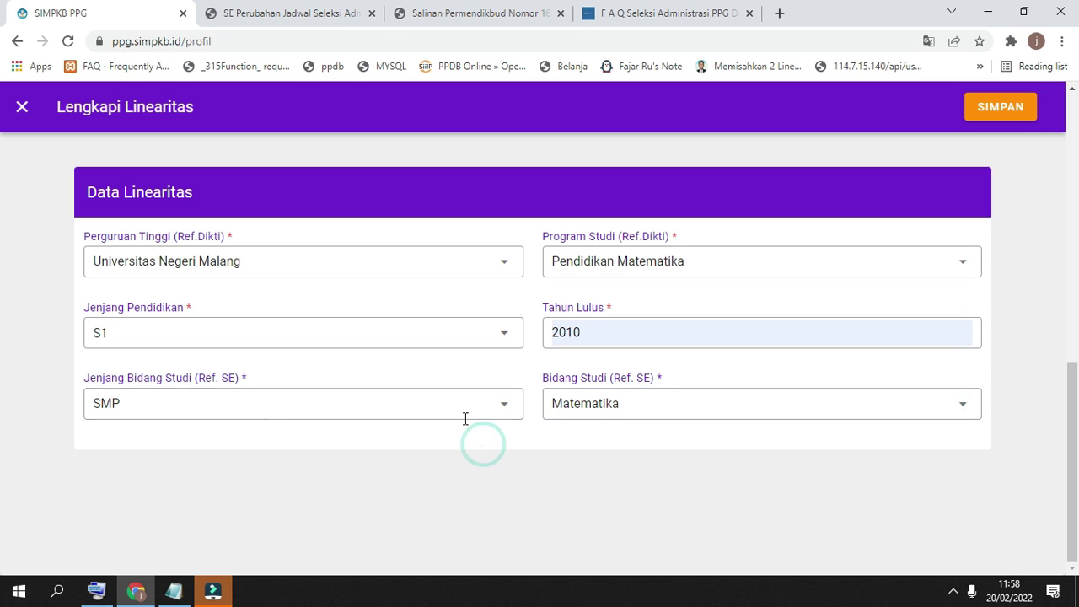
In the SE letter's linearity table, highlight the code of the Matematika field of study
{"action": "left_click", "coordinate": [553, 472]}
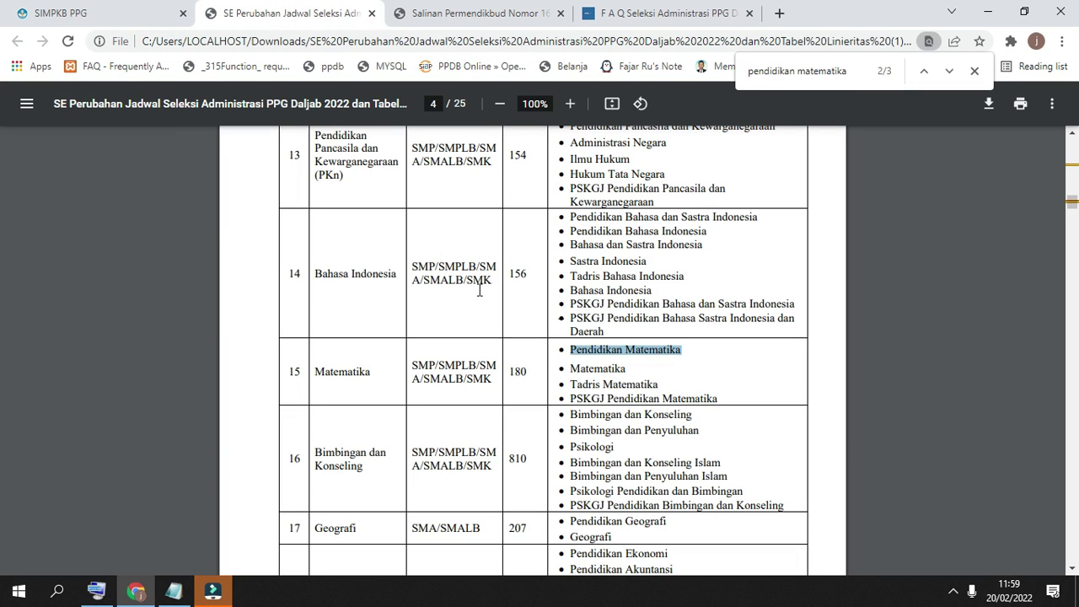
{"action": "left_click", "coordinate": [514, 373]}
{"action": "left_click_drag", "start_coordinate": [512, 372], "coordinate": [529, 372]}
Search Permendikbud Nomor 16 Tahun 2019 for code 180, read the note at the first match, and return to the linearity form
{"action": "left_click", "coordinate": [479, 15]}
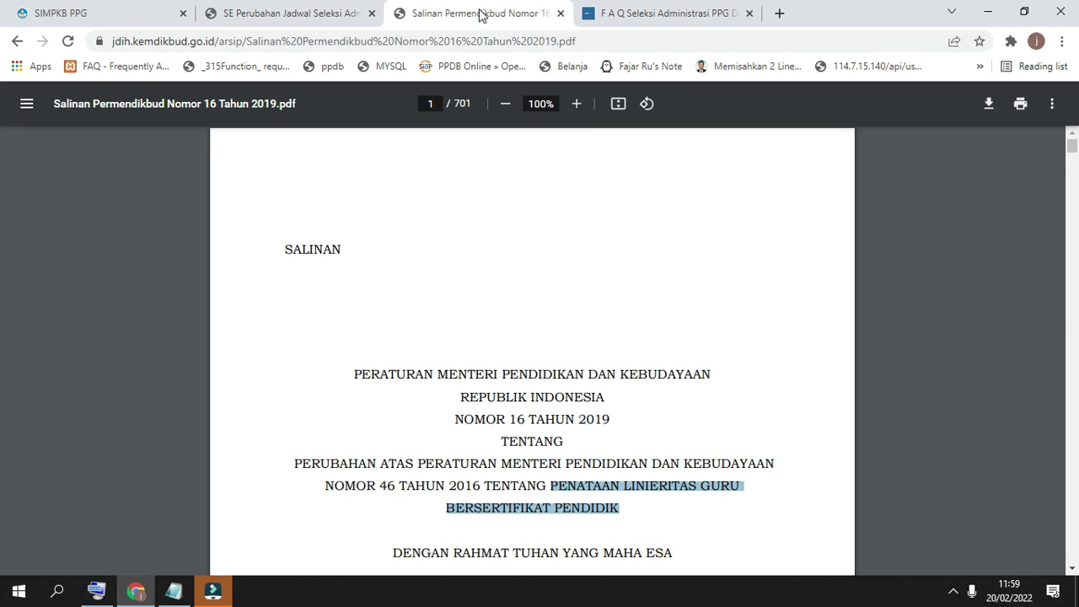
{"action": "left_click", "coordinate": [561, 215]}
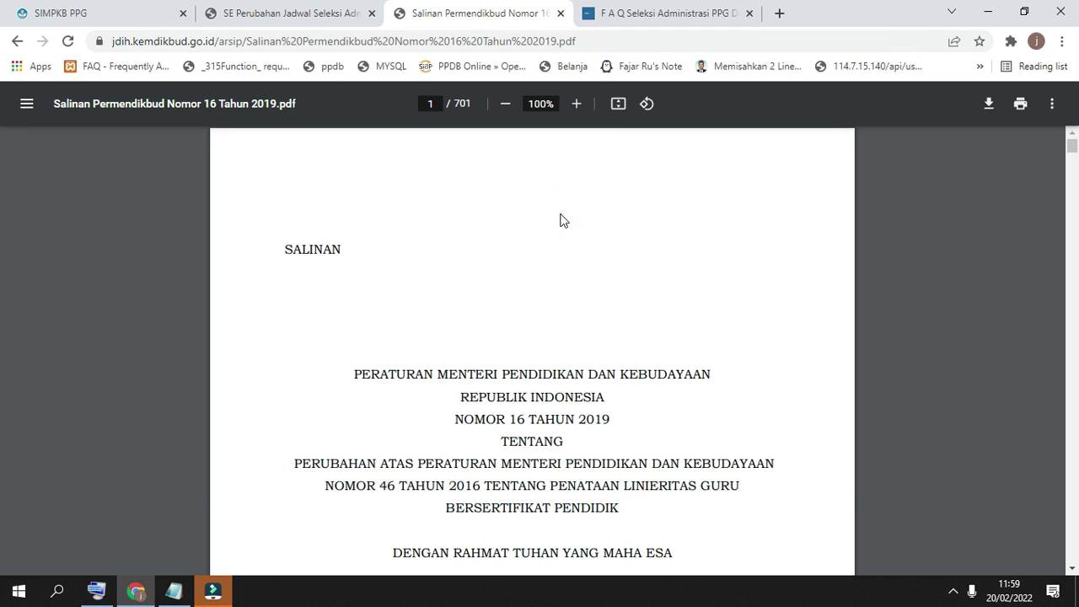
{"action": "key", "text": "ctrl+f"}
{"action": "scroll", "coordinate": [564, 221], "scroll_direction": "down", "scroll_amount": 5}
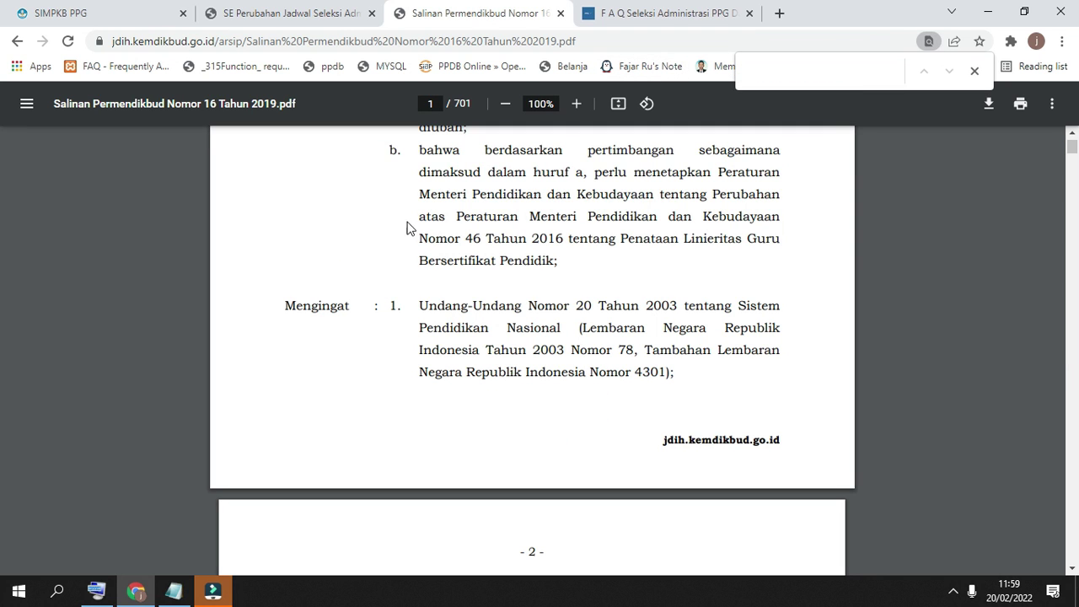
{"action": "type", "text": "180"}
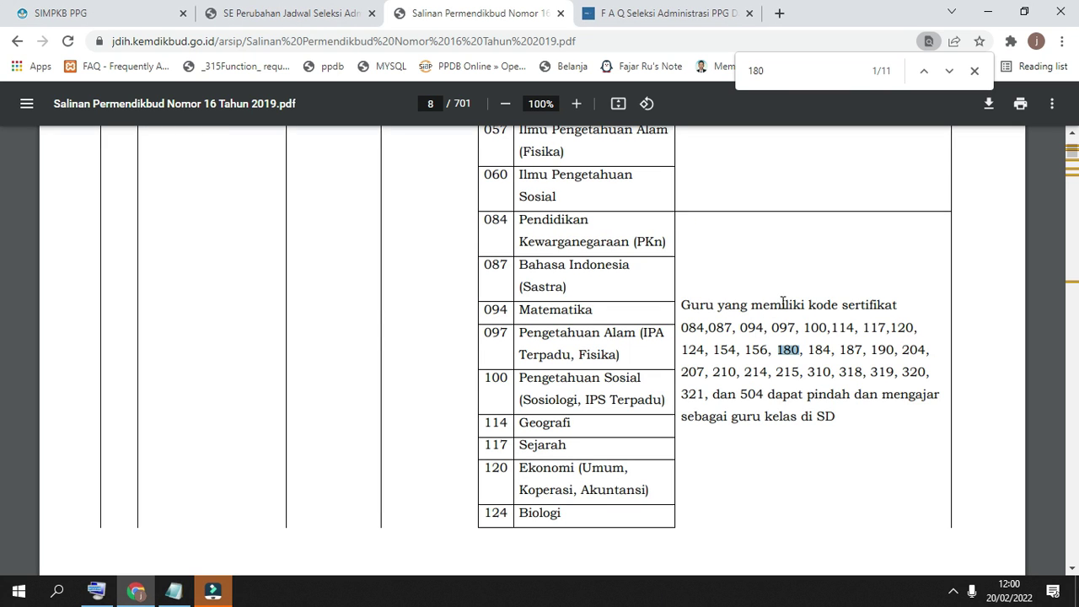
{"action": "left_click", "coordinate": [793, 352]}
{"action": "left_click", "coordinate": [141, 17]}
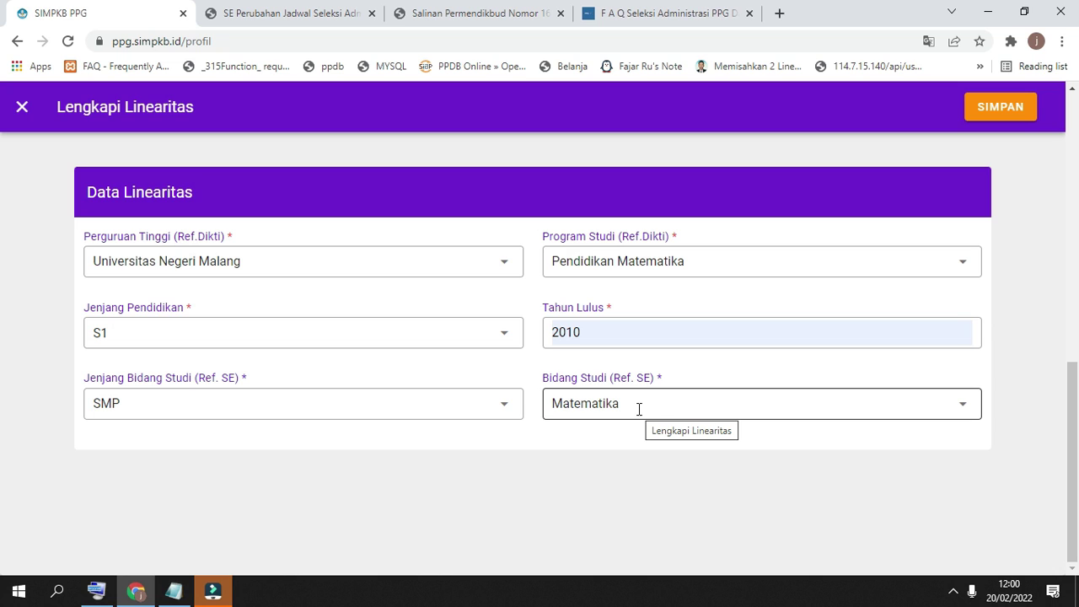
In the linearity form, set Jenjang Bidang Studi to SD and Bidang Studi to PGSD
{"action": "left_click", "coordinate": [466, 418]}
{"action": "left_click", "coordinate": [113, 251]}
{"action": "type", "text": "pgs"}
{"action": "left_click", "coordinate": [597, 443]}
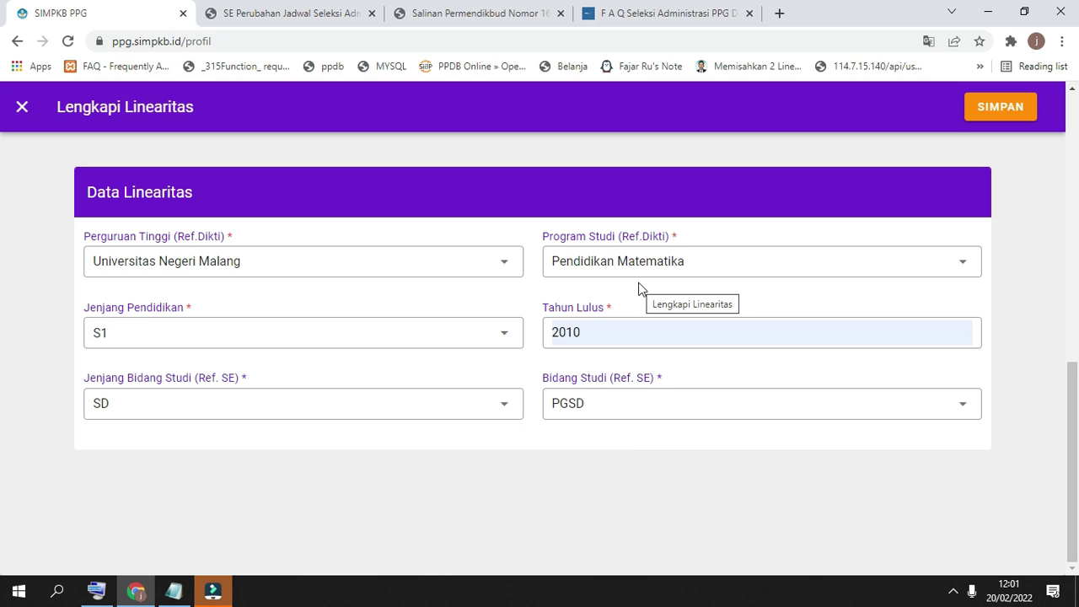
Change Jenjang Bidang Studi to SMP and filter the Bidang Studi options by "mate"
{"action": "left_click", "coordinate": [511, 418]}
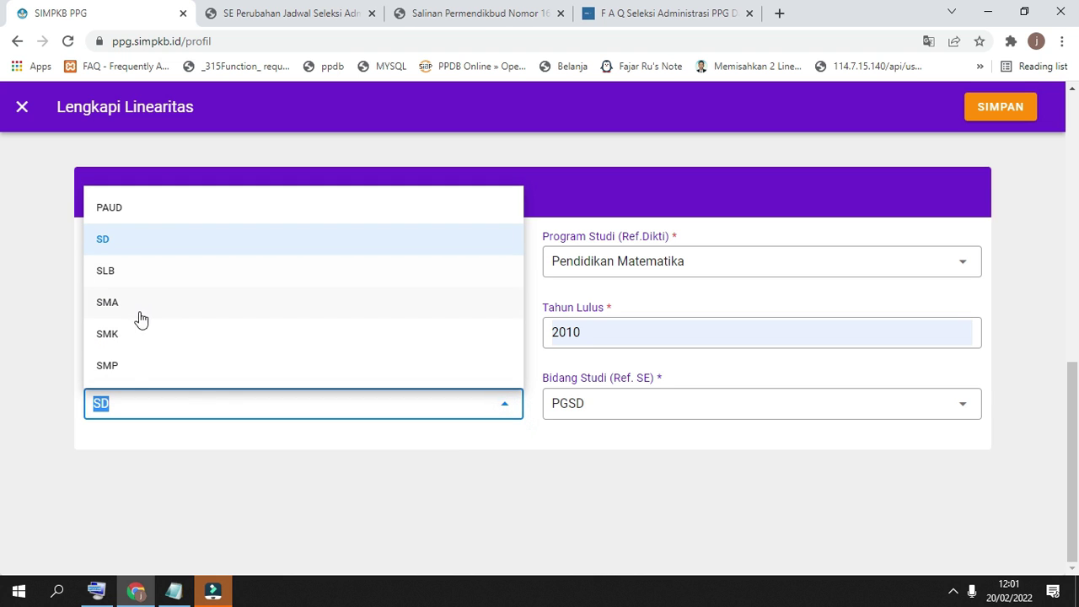
{"action": "left_click", "coordinate": [135, 368]}
{"action": "left_click", "coordinate": [665, 402]}
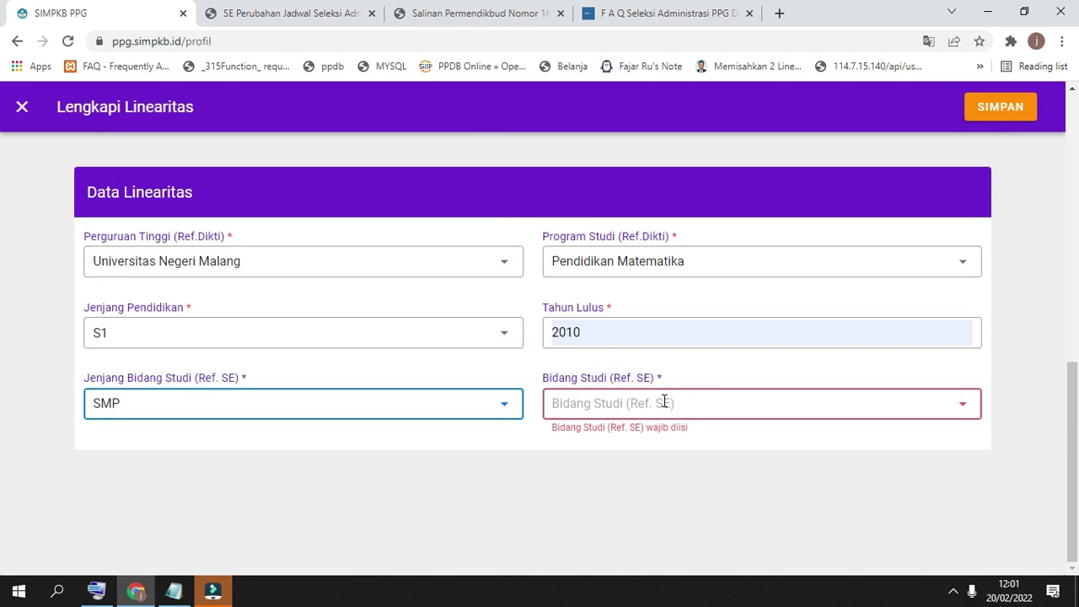
{"action": "type", "text": "mate"}
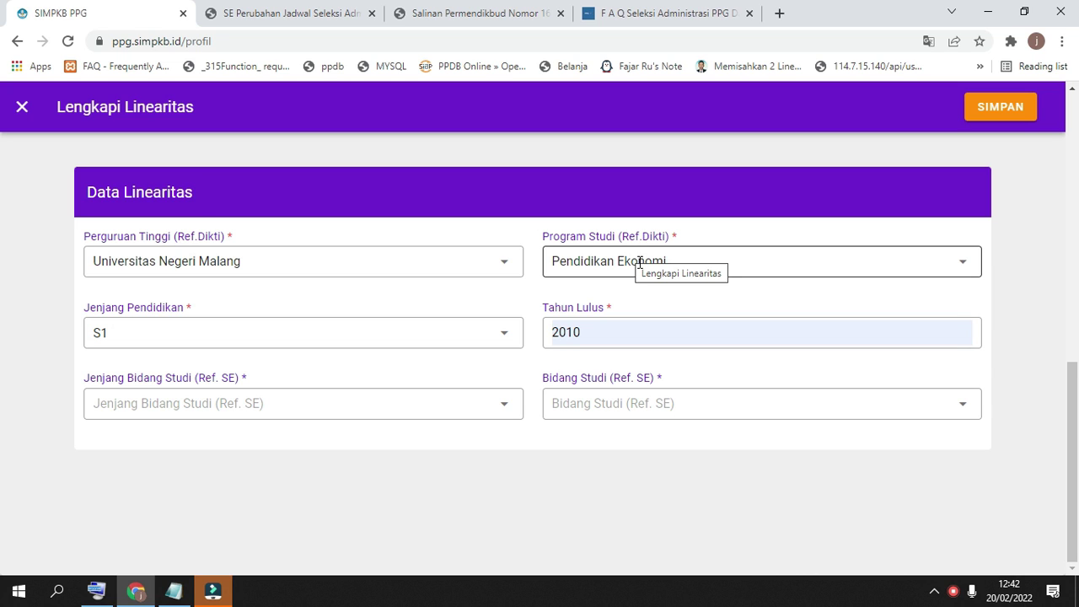
In the SE letter's linearity table, highlight the study programmes from PGMI onward in the PGSD row
{"action": "left_click", "coordinate": [352, 24]}
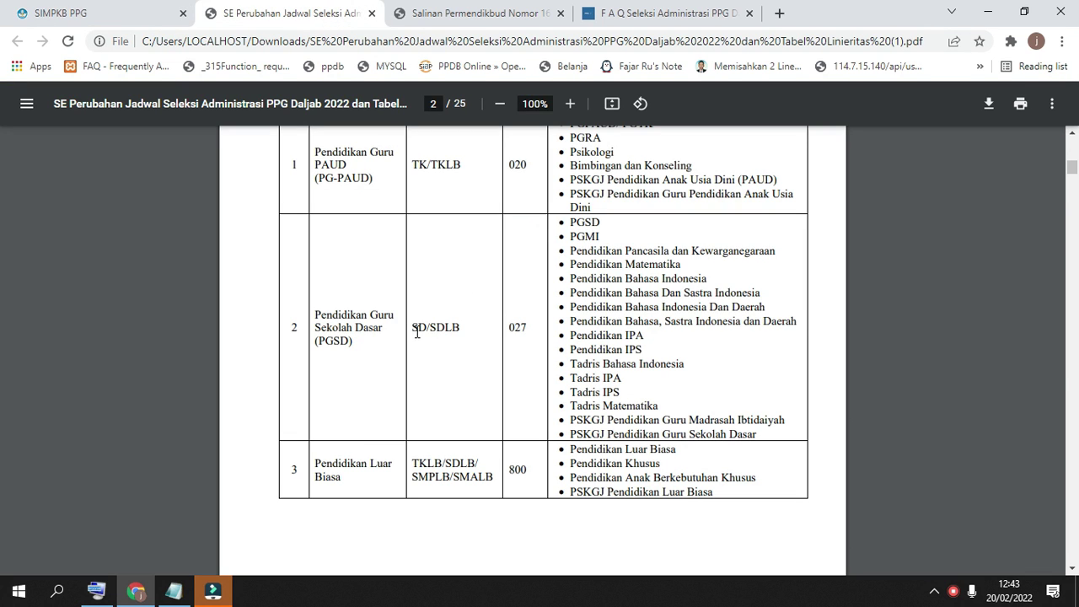
{"action": "left_click_drag", "start_coordinate": [578, 238], "coordinate": [748, 432]}
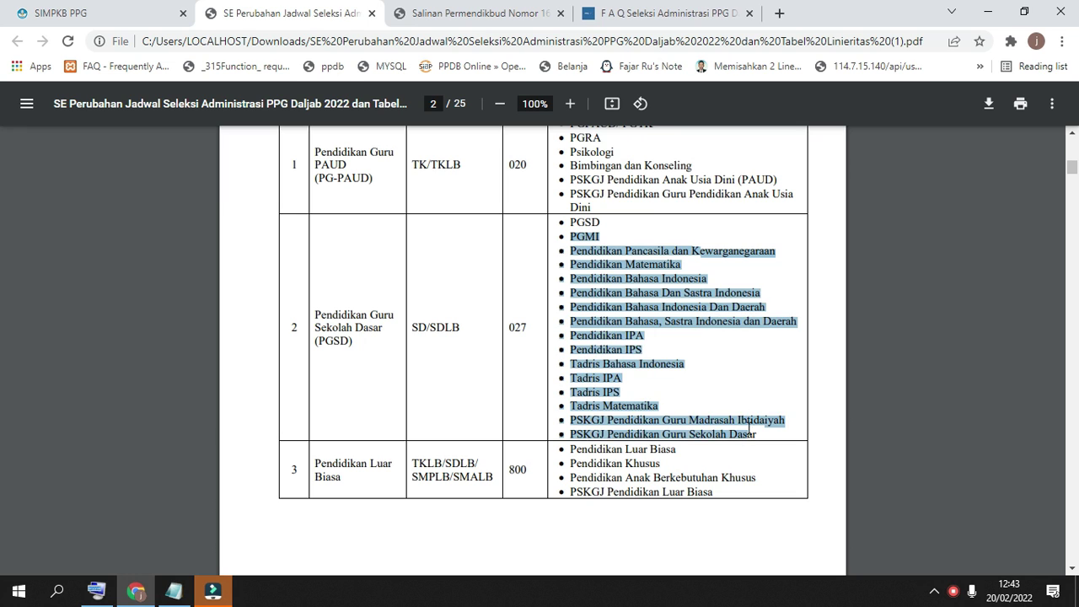
{"action": "left_click", "coordinate": [750, 413]}
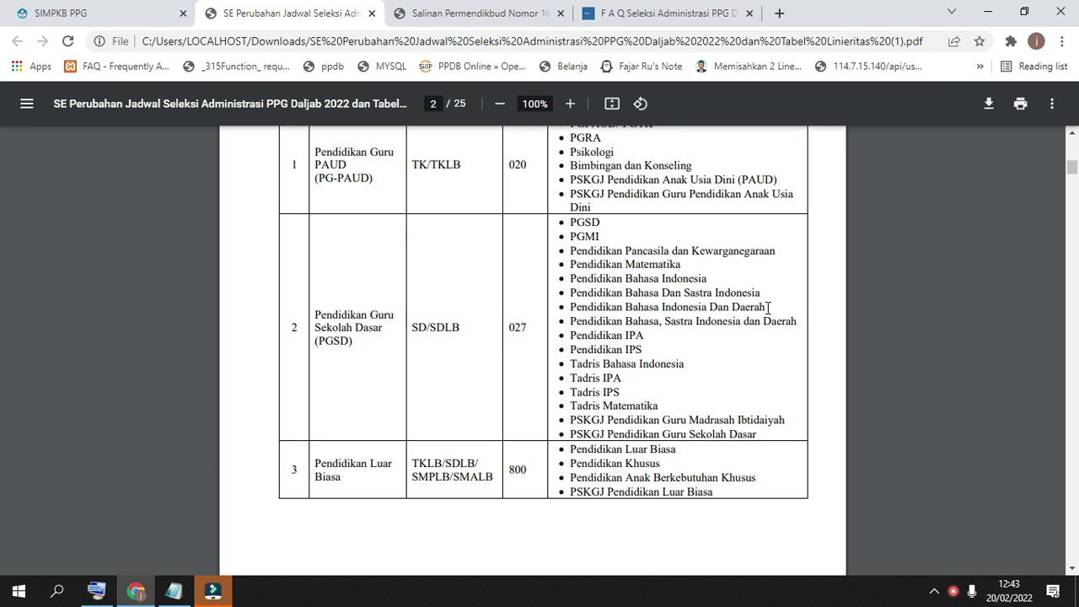
Search the SE letter for "pendidikan eko" and go to the second match, in the Ekonomi row
{"action": "key", "text": "ctrl+f"}
{"action": "type", "text": "pendidikan eko"}
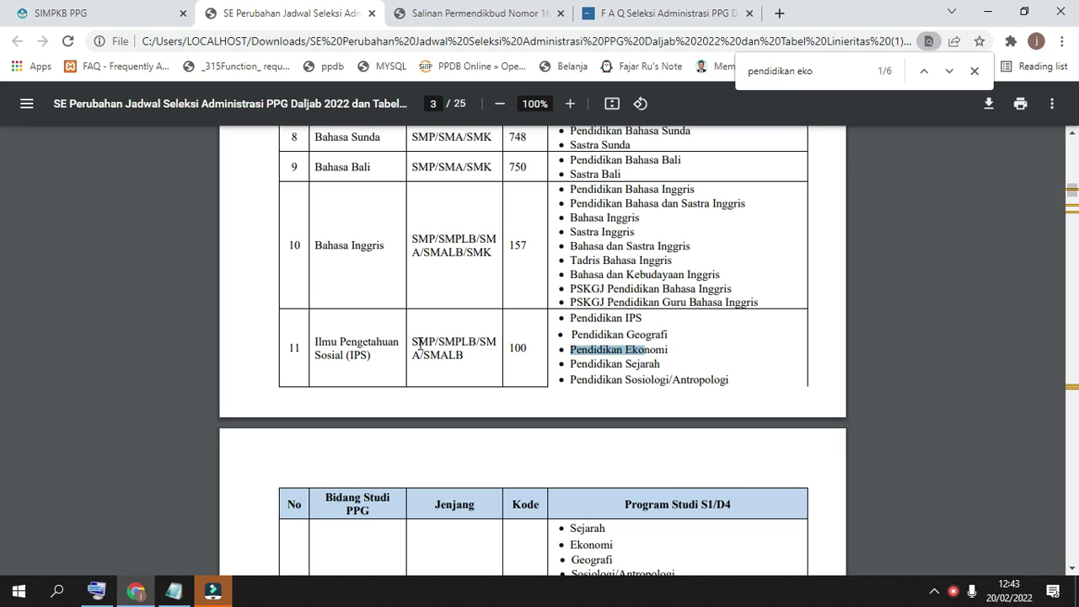
{"action": "left_click", "coordinate": [811, 69]}
{"action": "key", "text": "Return"}
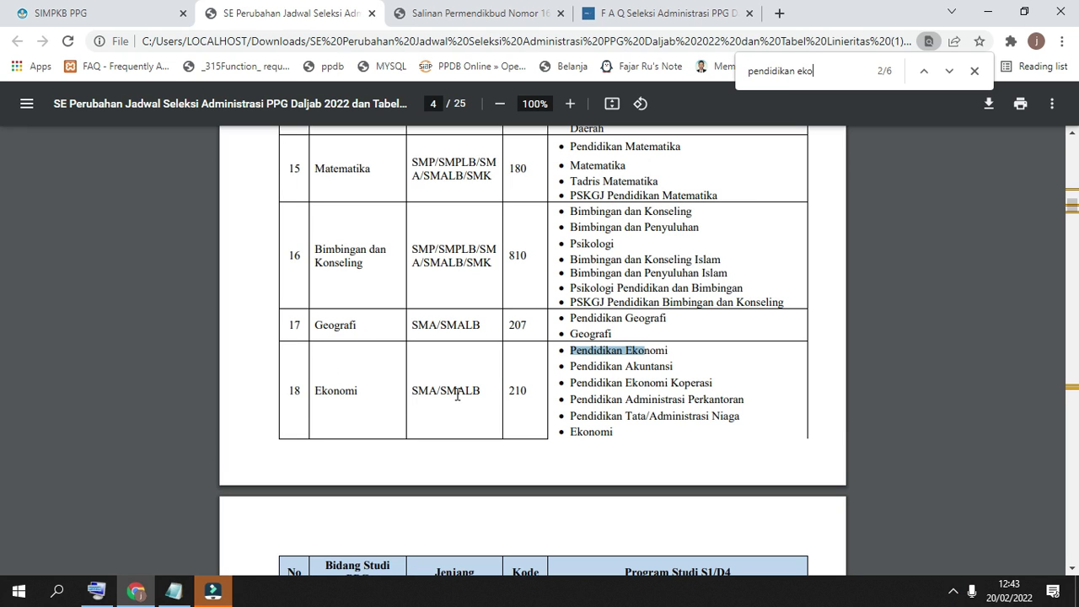
Return to the linearity form and set Jenjang Bidang Studi to SD
{"action": "left_click", "coordinate": [118, 11]}
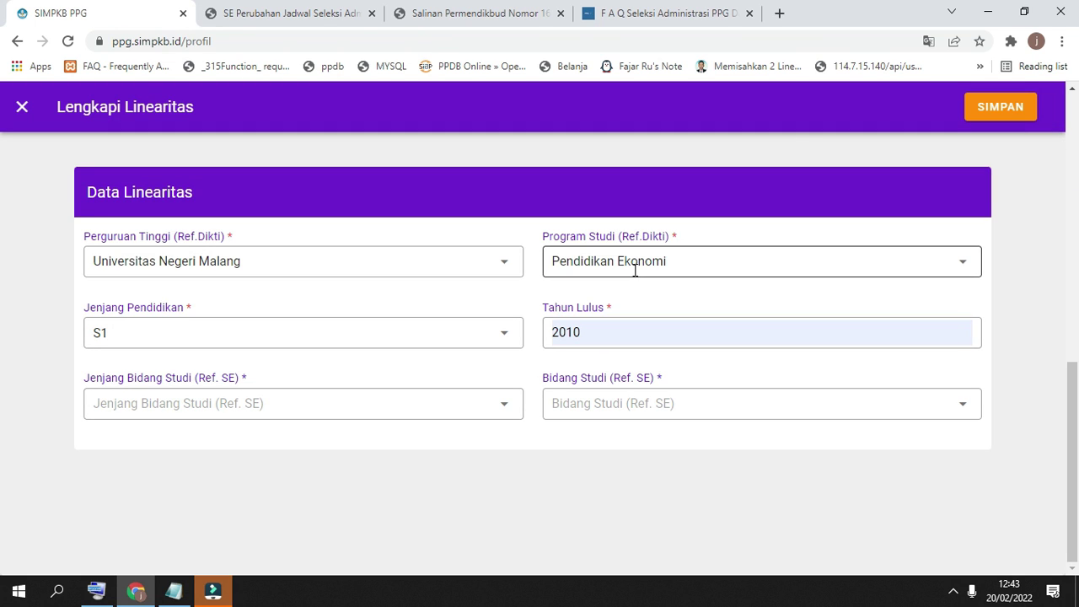
{"action": "left_click", "coordinate": [416, 404]}
{"action": "left_click", "coordinate": [89, 245]}
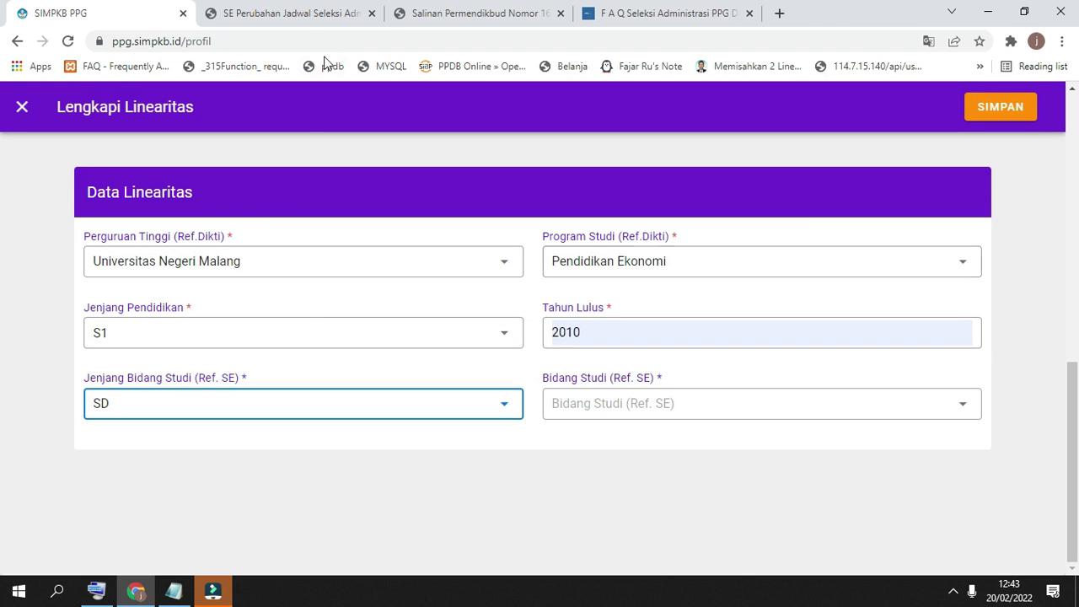
Check the SD/SDLB row of the SE letter's linearity table for Pendidikan Ekonomi and return to the form
{"action": "left_click", "coordinate": [291, 14]}
{"action": "scroll", "coordinate": [502, 333], "scroll_direction": "up", "scroll_amount": 15}
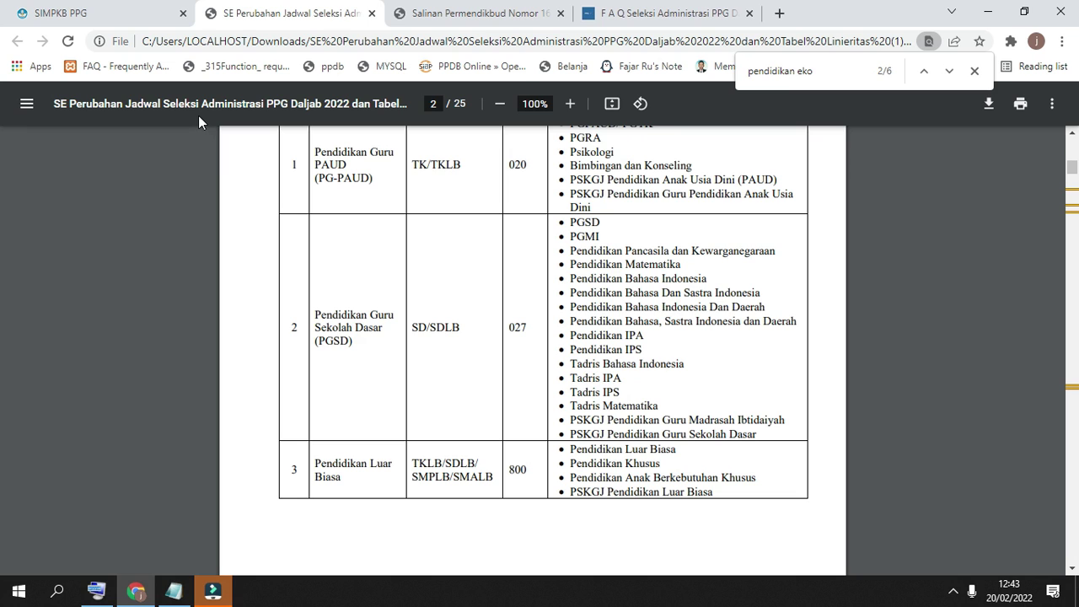
{"action": "left_click", "coordinate": [119, 10]}
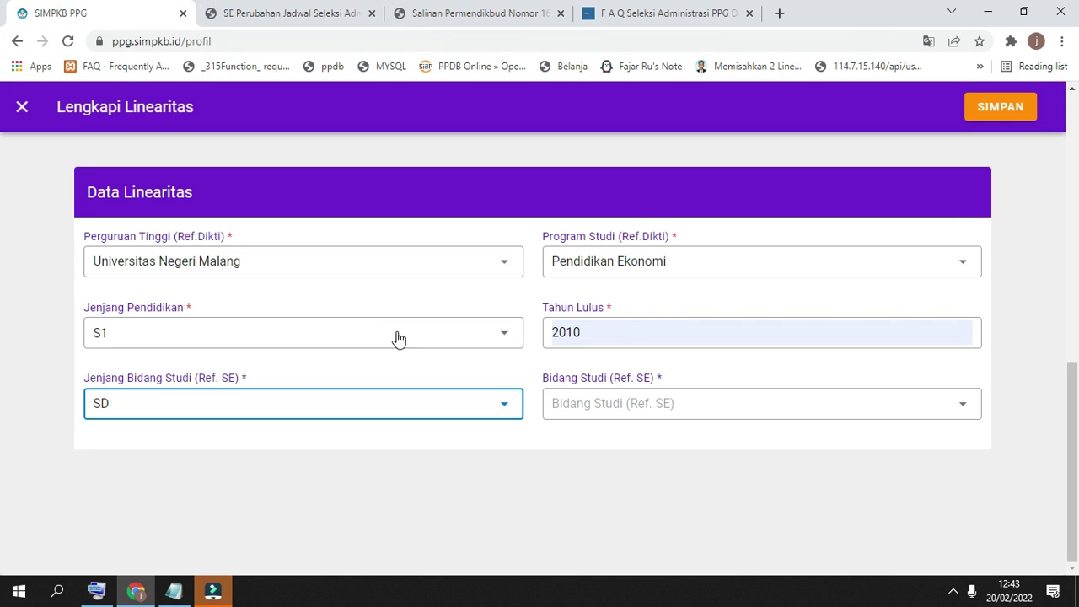
Set Jenjang Bidang Studi to SMP and Bidang Studi to Pendidikan IPS
{"action": "left_click", "coordinate": [383, 402]}
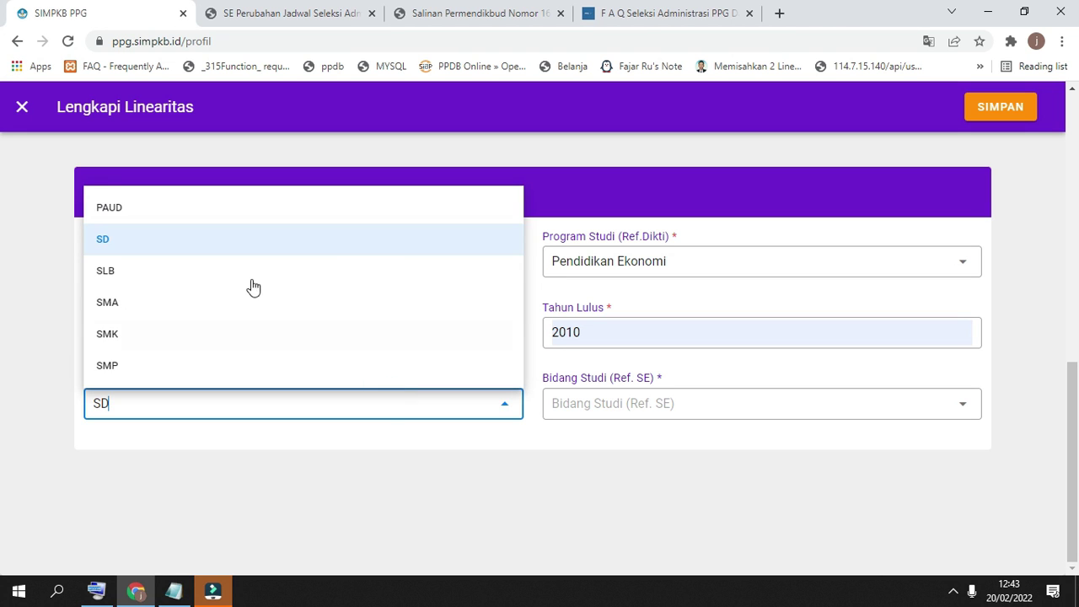
{"action": "left_click", "coordinate": [145, 364]}
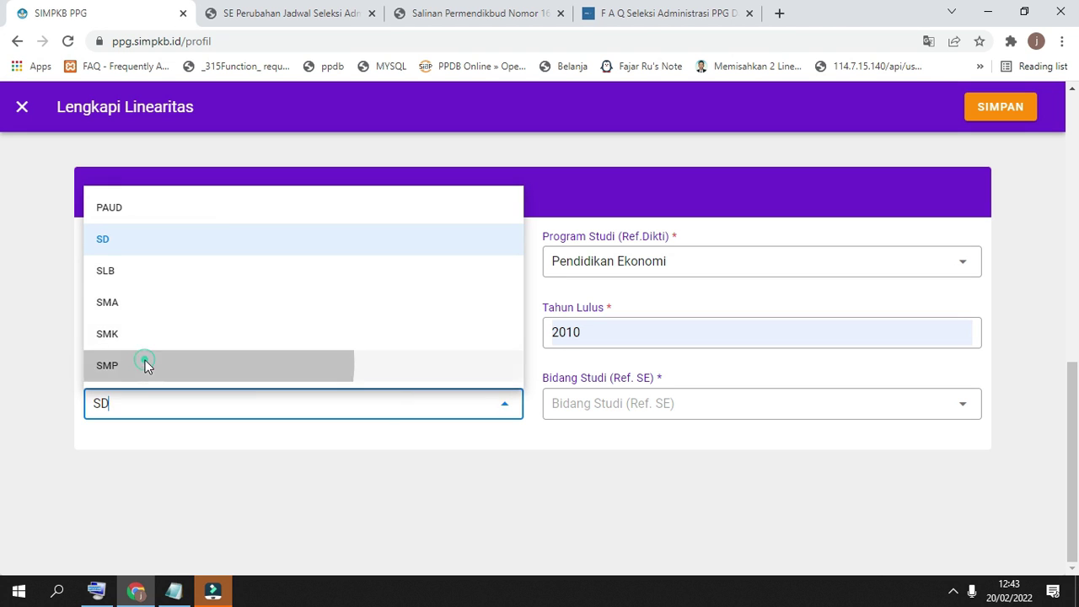
{"action": "left_click", "coordinate": [586, 406]}
{"action": "type", "text": "pendidi"}
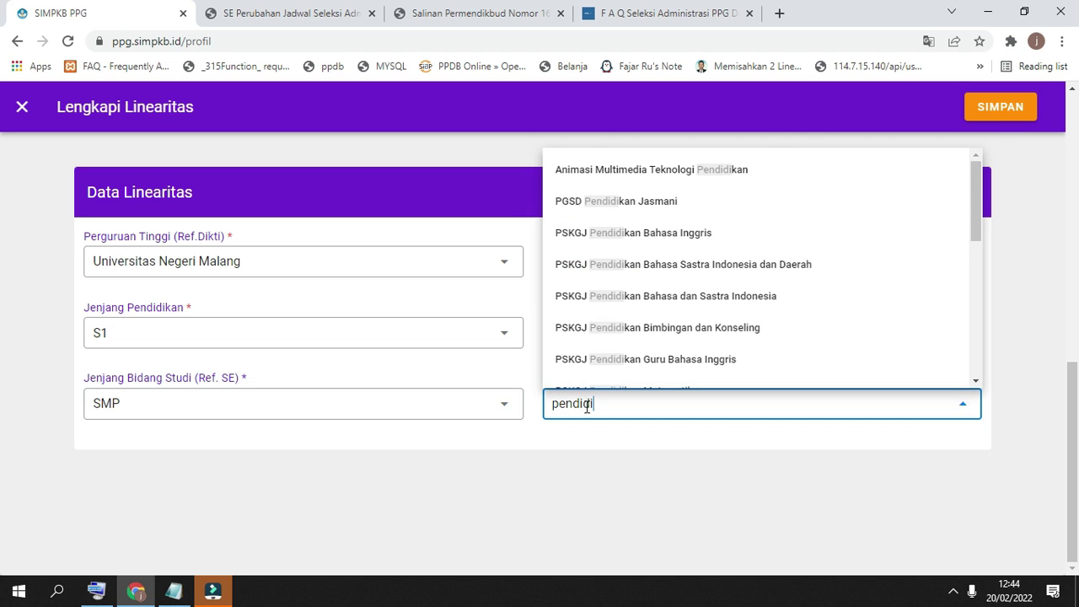
{"action": "type", "text": "kan ip"}
{"action": "left_click", "coordinate": [606, 472]}
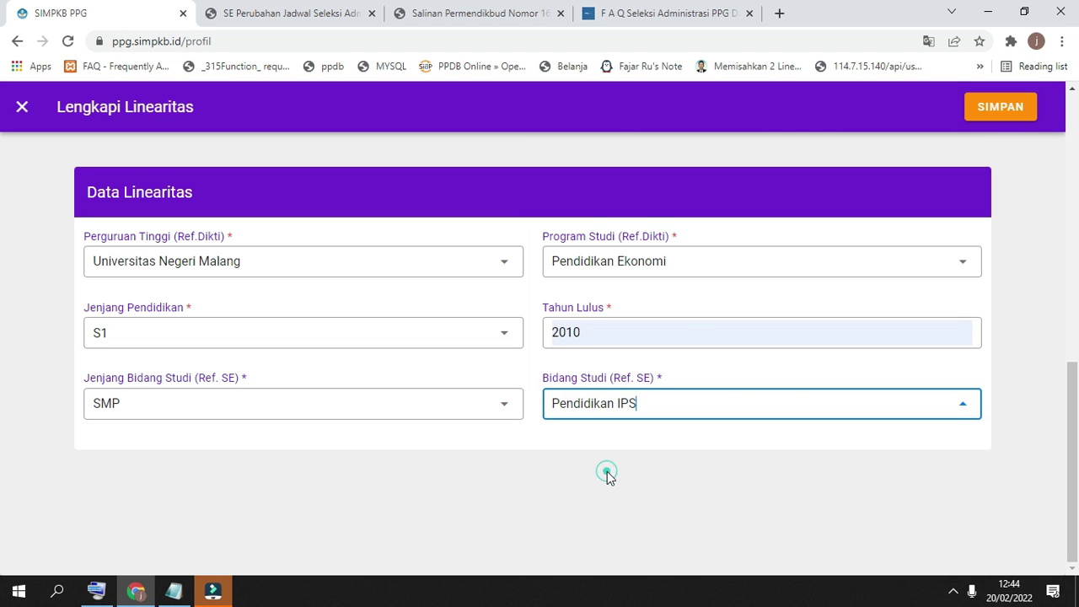
{"action": "left_click", "coordinate": [483, 496]}
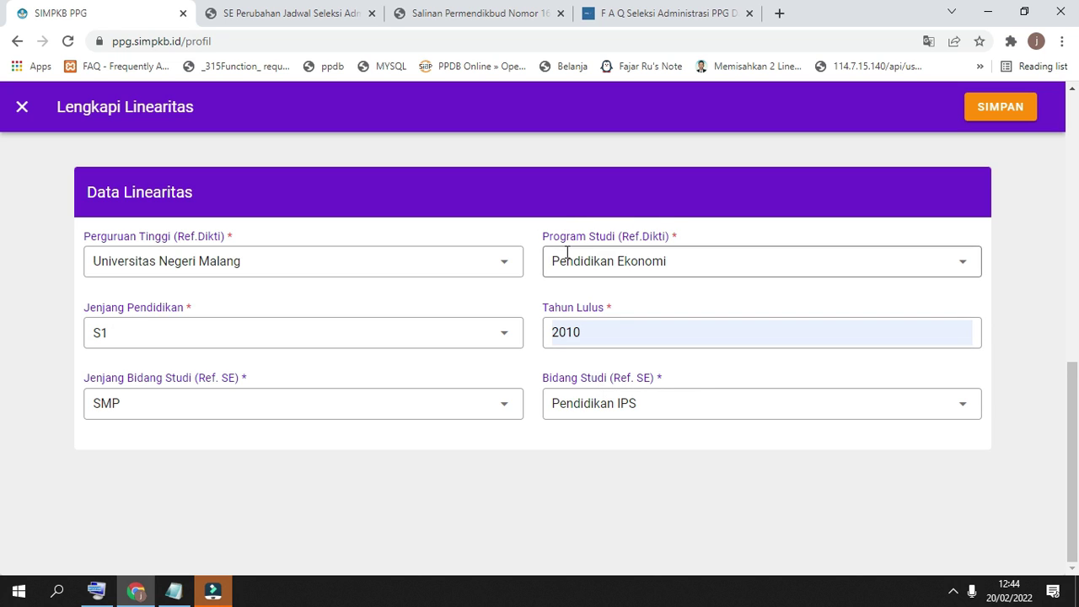
Highlight all study programmes of the PGSD row in the SE letter's linearity table, and return to the linearity form
{"action": "left_click", "coordinate": [316, 15]}
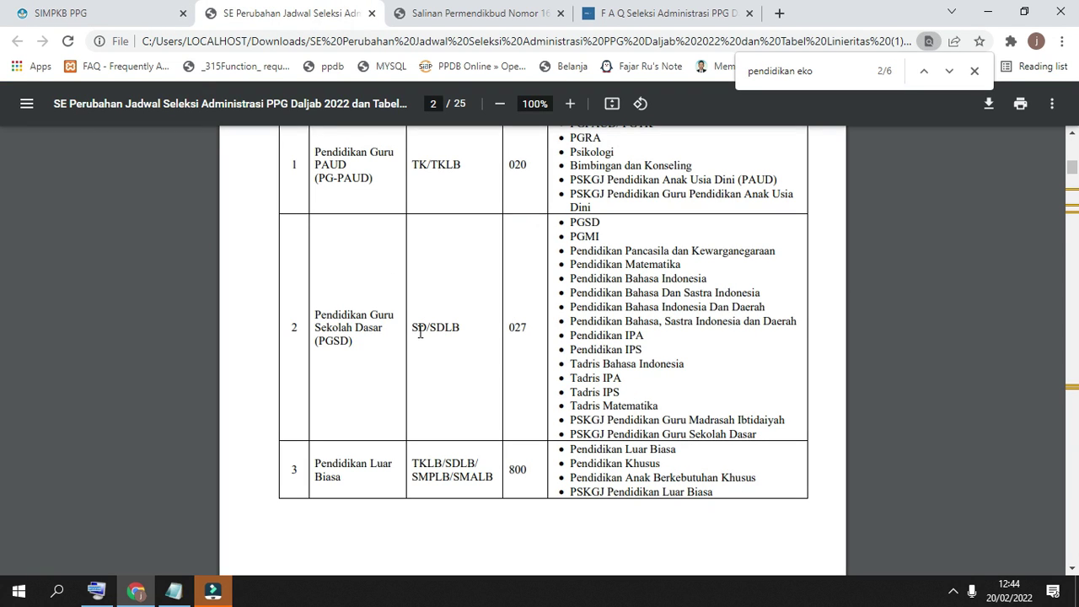
{"action": "left_click_drag", "start_coordinate": [561, 217], "coordinate": [764, 434]}
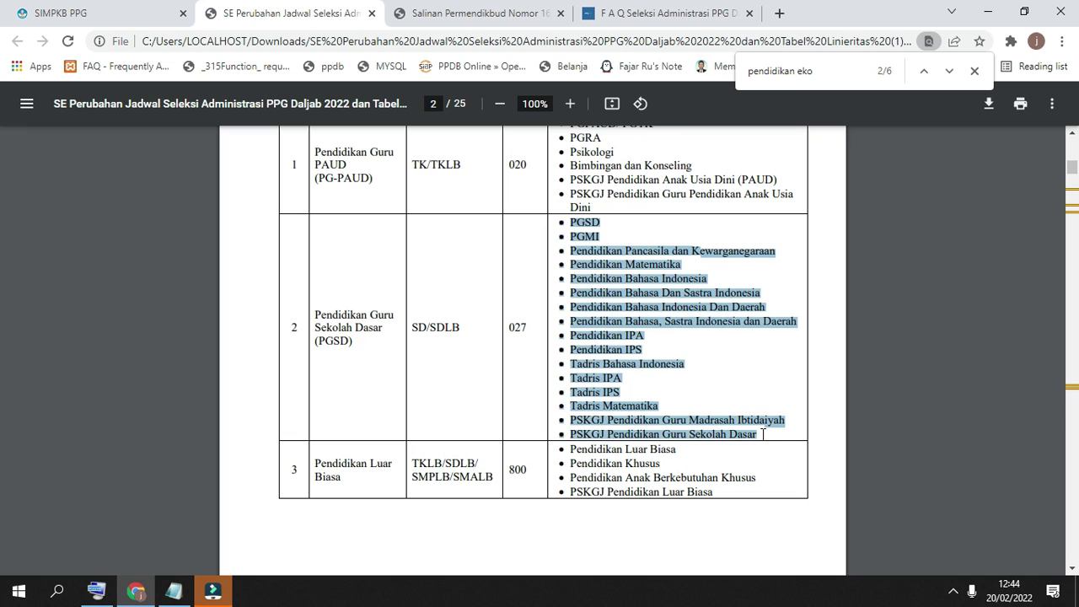
{"action": "left_click", "coordinate": [327, 272]}
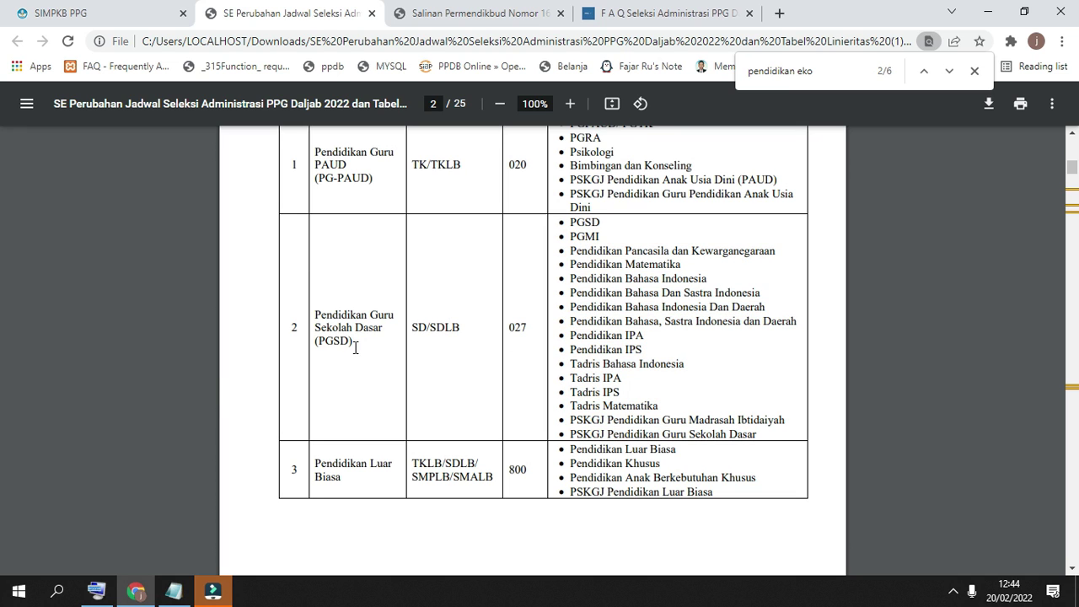
{"action": "left_click", "coordinate": [74, 7]}
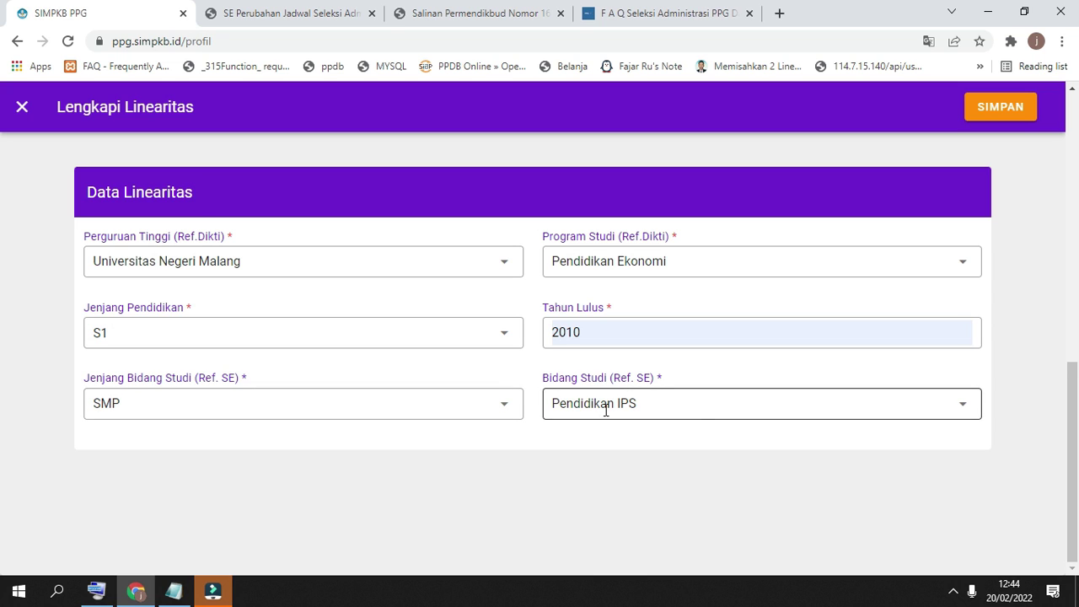
{"action": "left_click", "coordinate": [474, 464]}
{"action": "left_click_drag", "start_coordinate": [565, 377], "coordinate": [613, 378]}
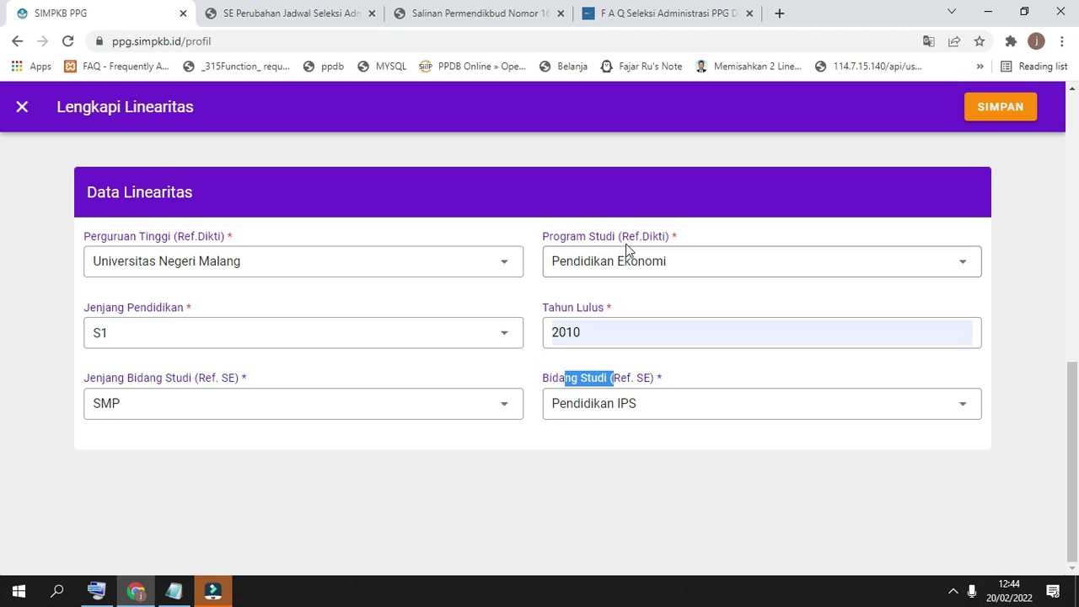
{"action": "left_click", "coordinate": [484, 497]}
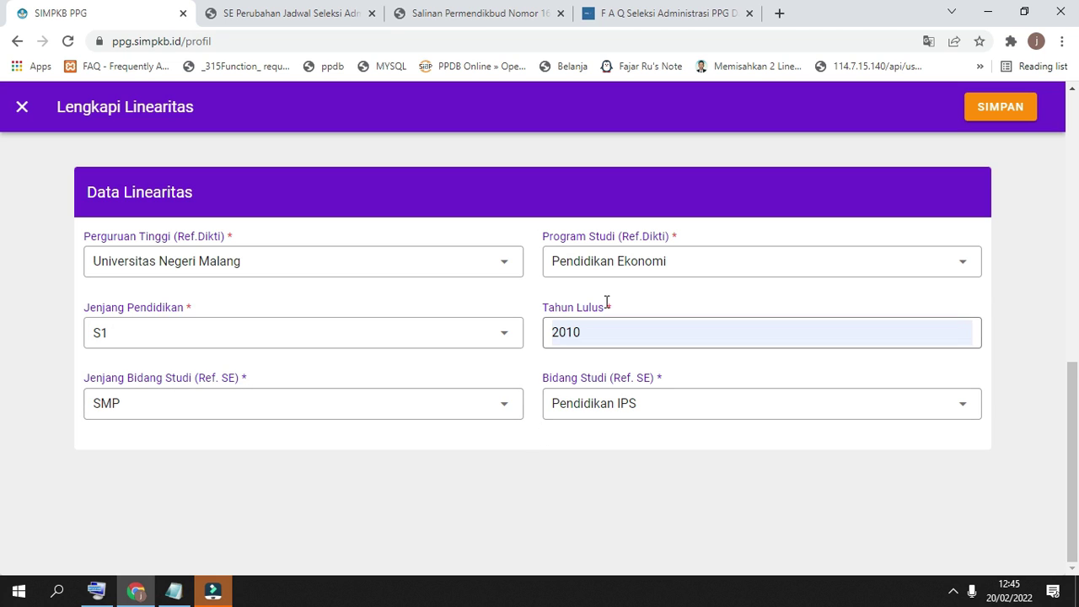
Set Jenjang Bidang Studi to SMA and Bidang Studi to Ekonomi
{"action": "left_click", "coordinate": [341, 408]}
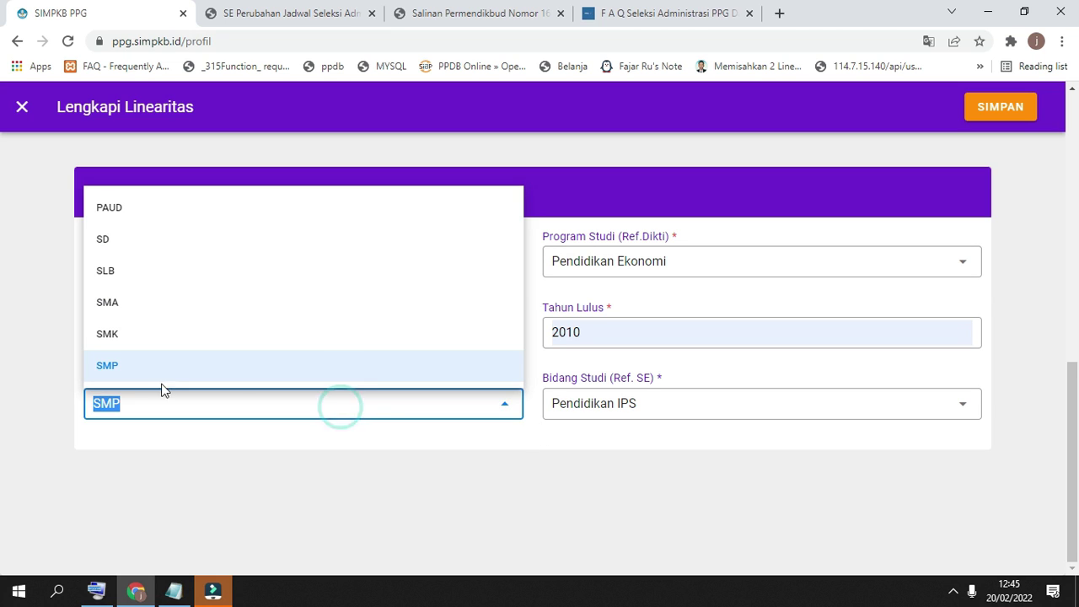
{"action": "left_click", "coordinate": [147, 304]}
{"action": "left_click", "coordinate": [654, 409]}
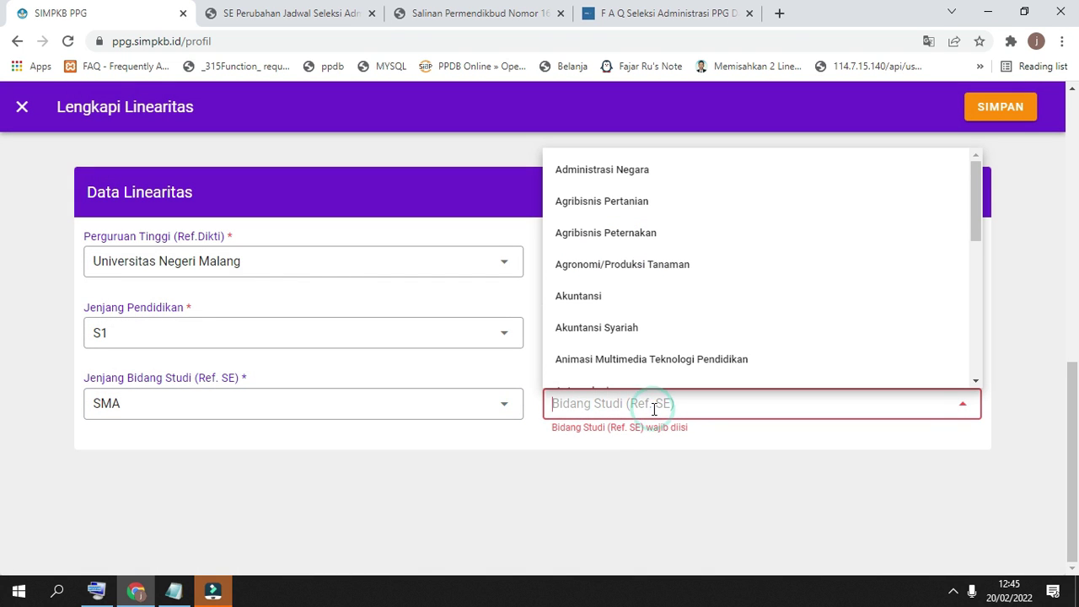
{"action": "type", "text": "ekon"}
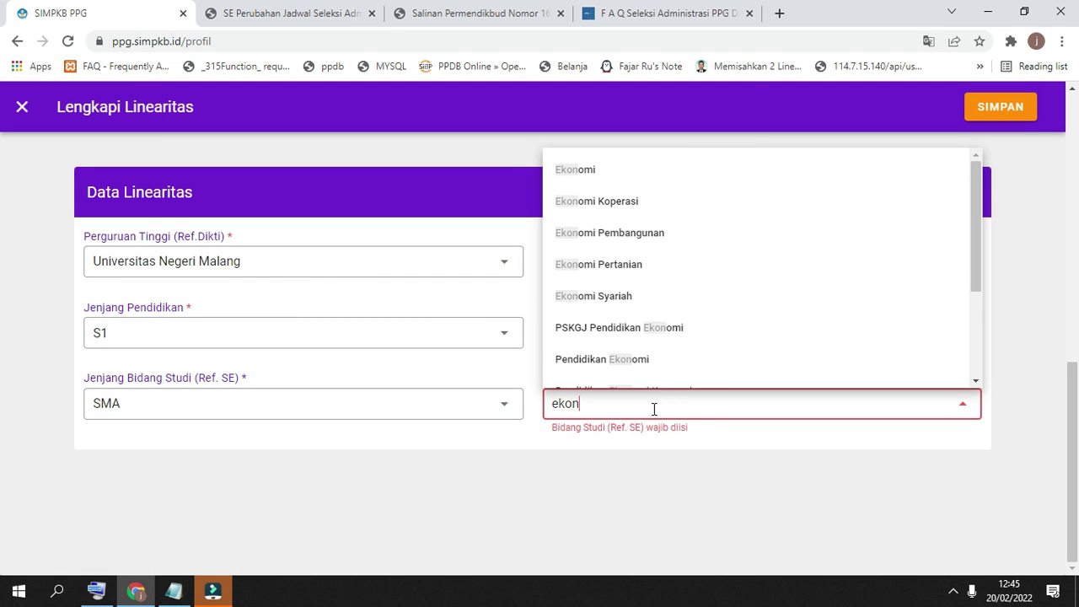
{"action": "left_click", "coordinate": [615, 179]}
{"action": "left_click", "coordinate": [705, 475]}
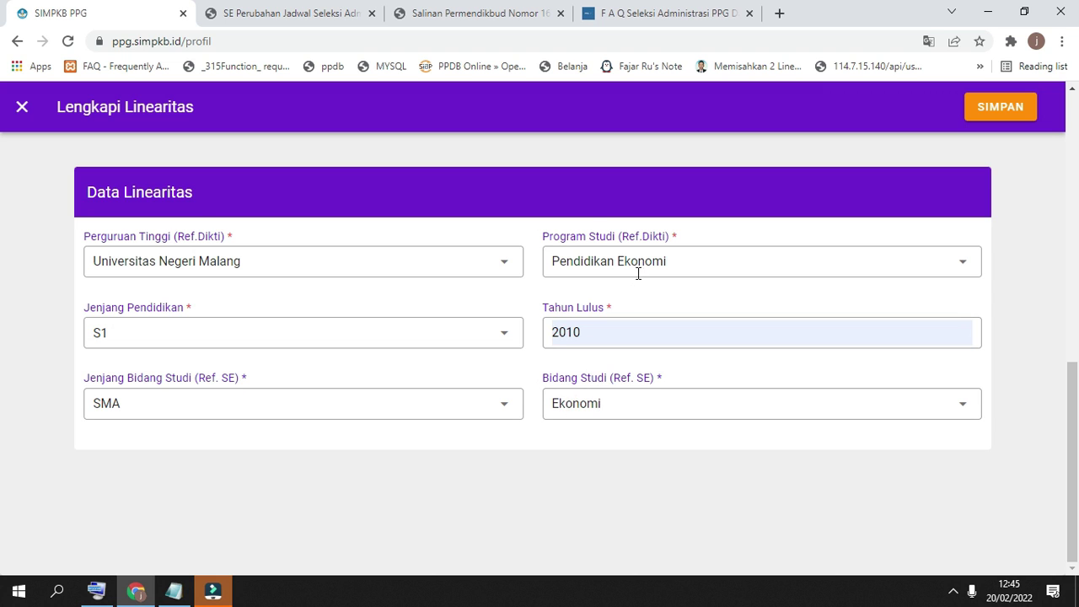
Change Jenjang Bidang Studi to SMP and Bidang Studi to Pendidikan IPS
{"action": "left_click", "coordinate": [506, 401]}
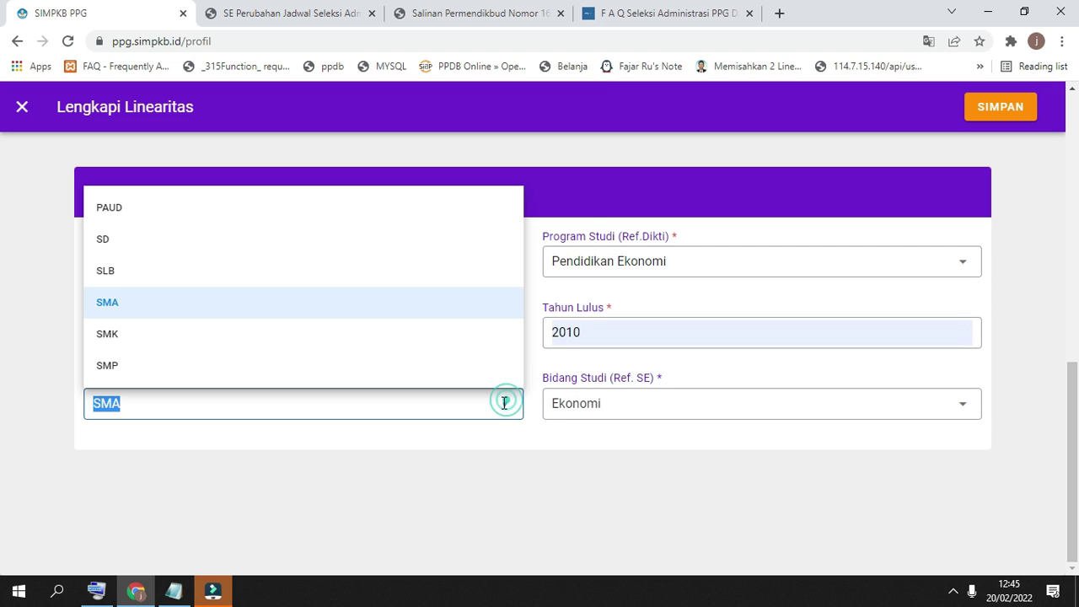
{"action": "left_click", "coordinate": [118, 365]}
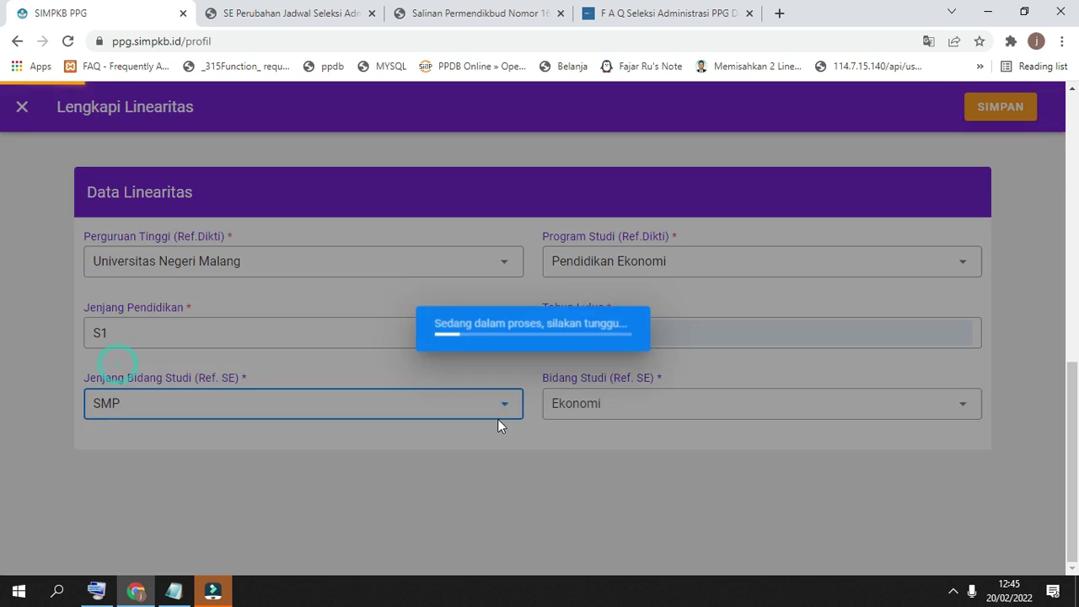
{"action": "left_click", "coordinate": [677, 406]}
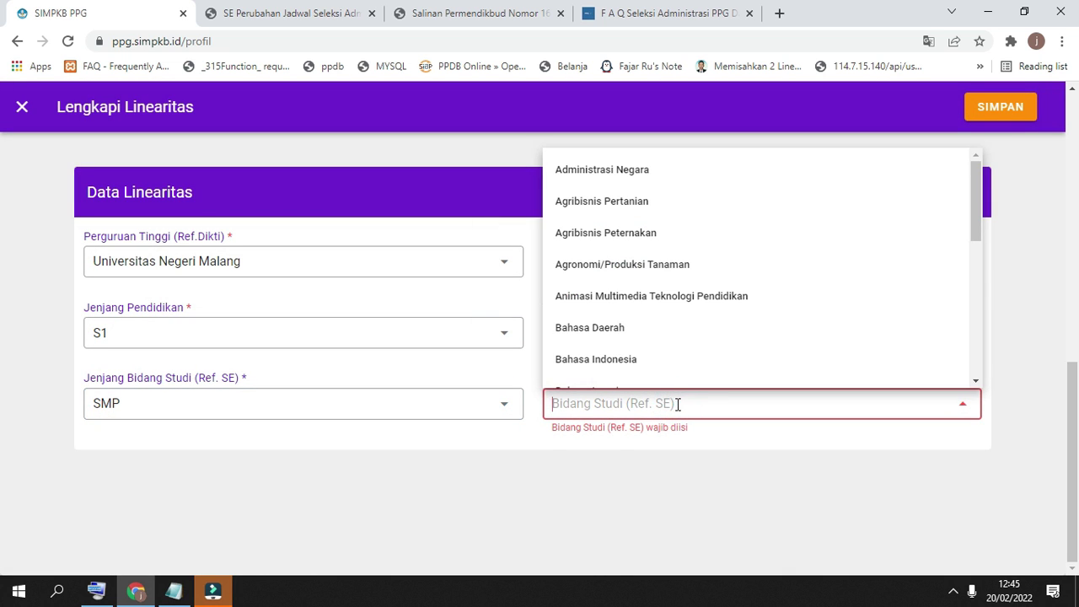
{"action": "type", "text": "ips"}
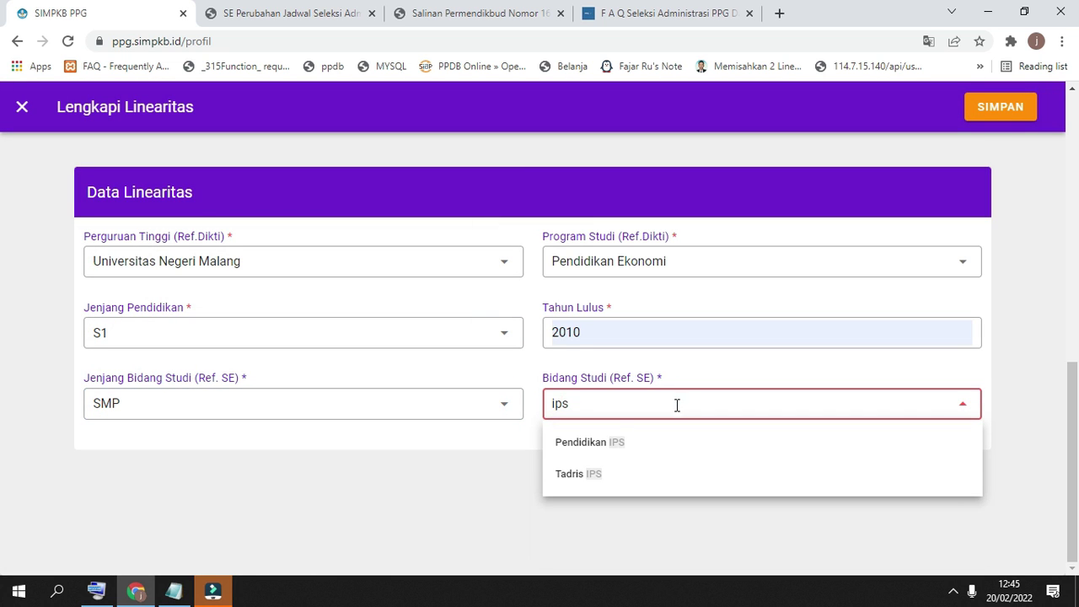
{"action": "left_click", "coordinate": [639, 442]}
{"action": "left_click", "coordinate": [627, 481]}
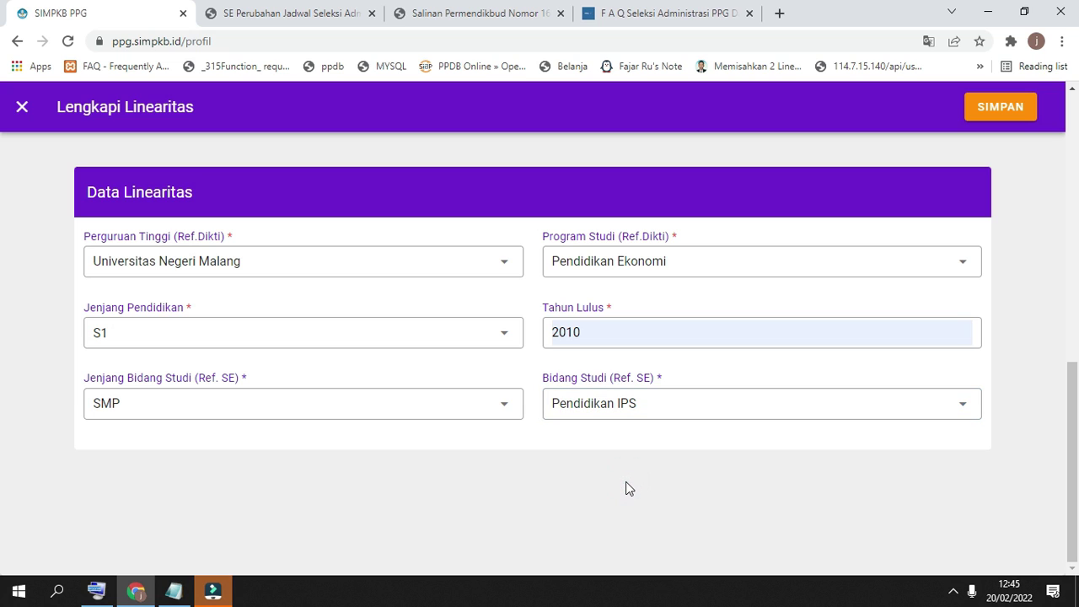